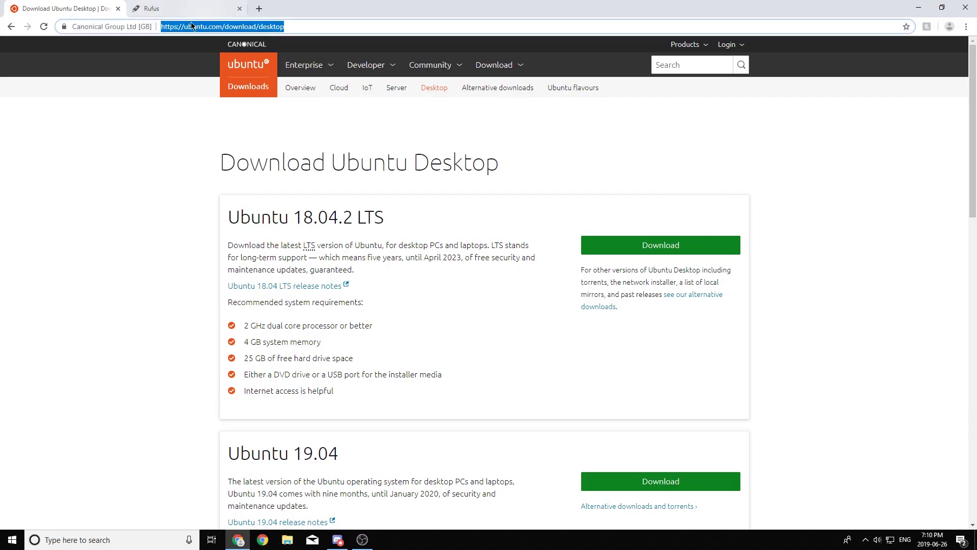
Step: Compare the Ubuntu 18.04.2 LTS and Ubuntu 19.04 releases on the download page
click(164, 150)
scroll(163, 151, down, 2)
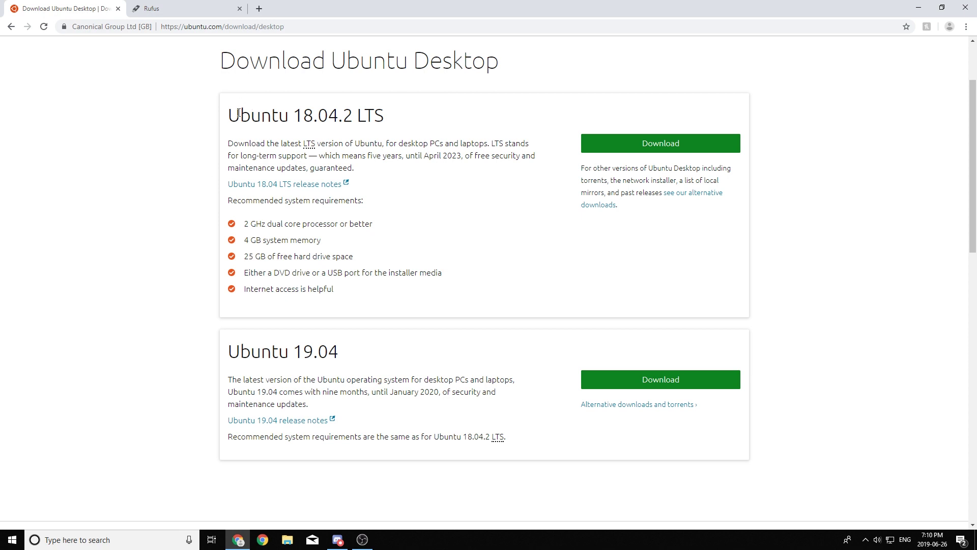
triple_click(243, 112)
click(164, 353)
triple_click(285, 348)
click(306, 350)
Step: Download the Ubuntu 18.04.2 LTS desktop image and bring up its download-shelf options
click(662, 144)
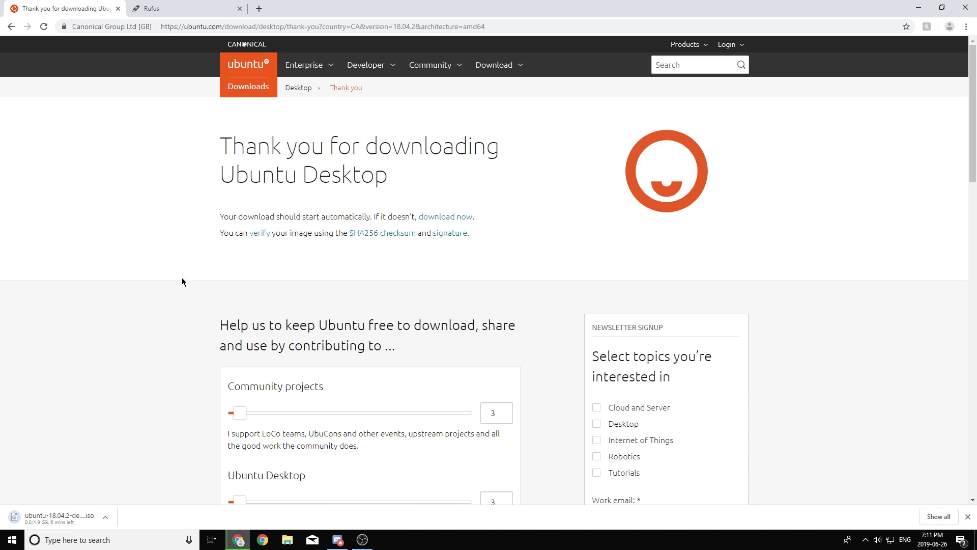
click(239, 9)
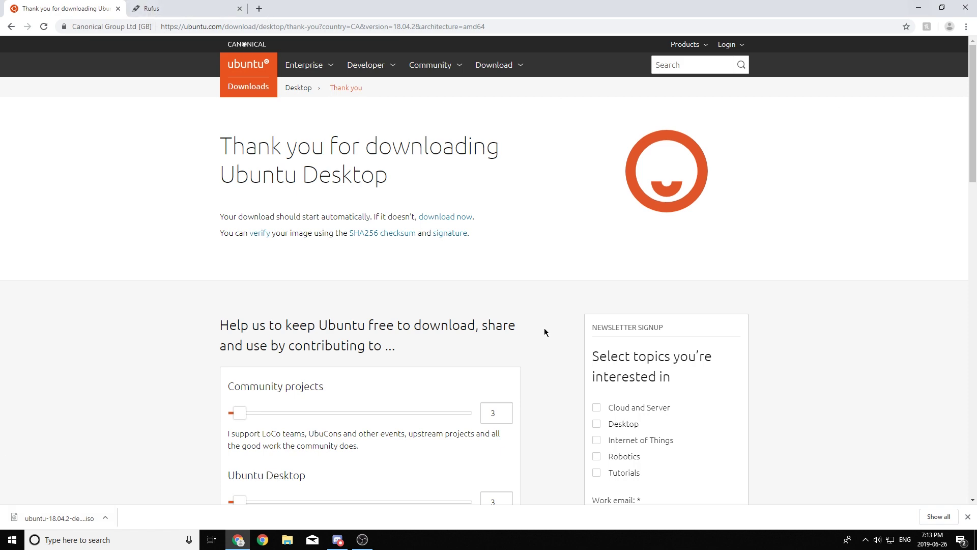
right_click(74, 511)
Step: Move the downloaded Ubuntu 18.04.2 ISO from the Downloads folder onto the desktop
click(101, 493)
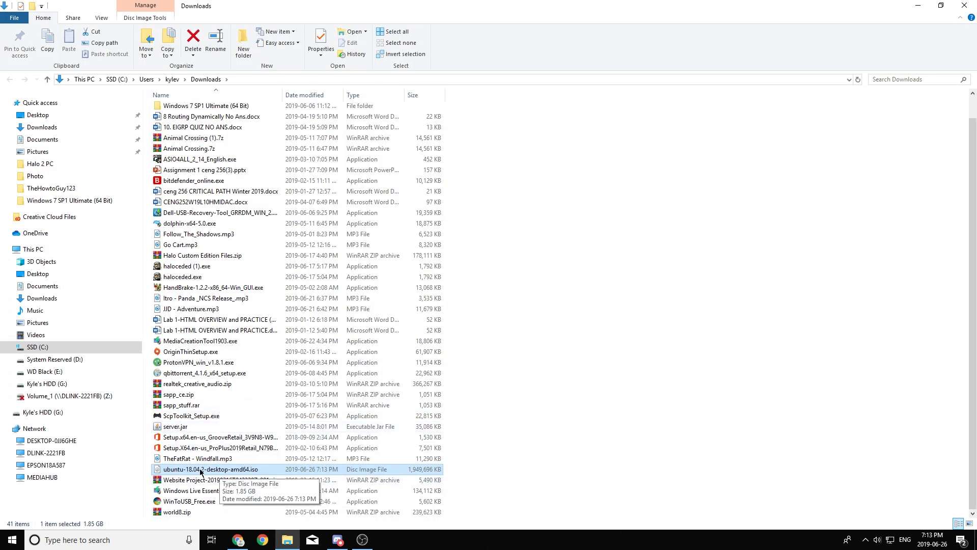
drag(326, 6, 333, 92)
drag(260, 199, 677, 181)
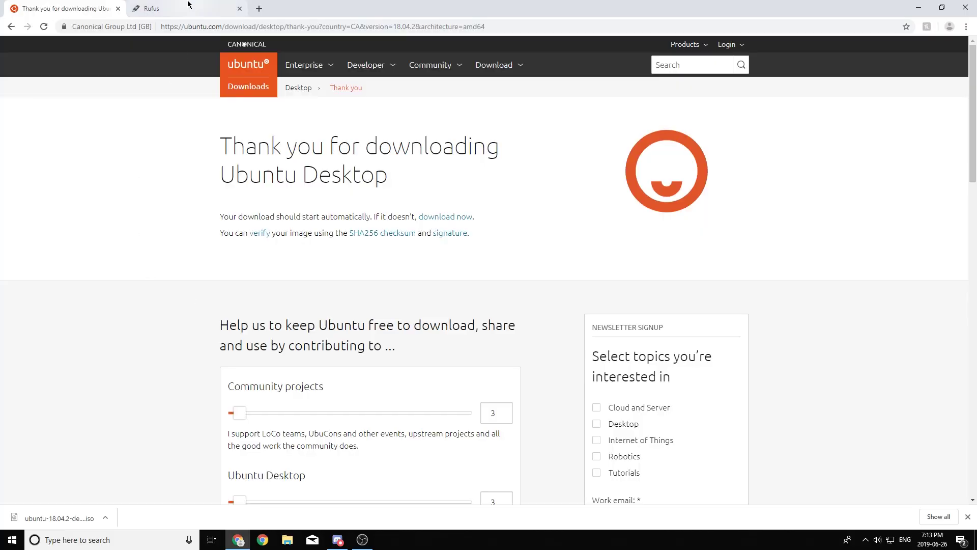
Step: Download Rufus 3.5 from rufus.ie and place rufus-3.5.exe on the desktop
click(190, 8)
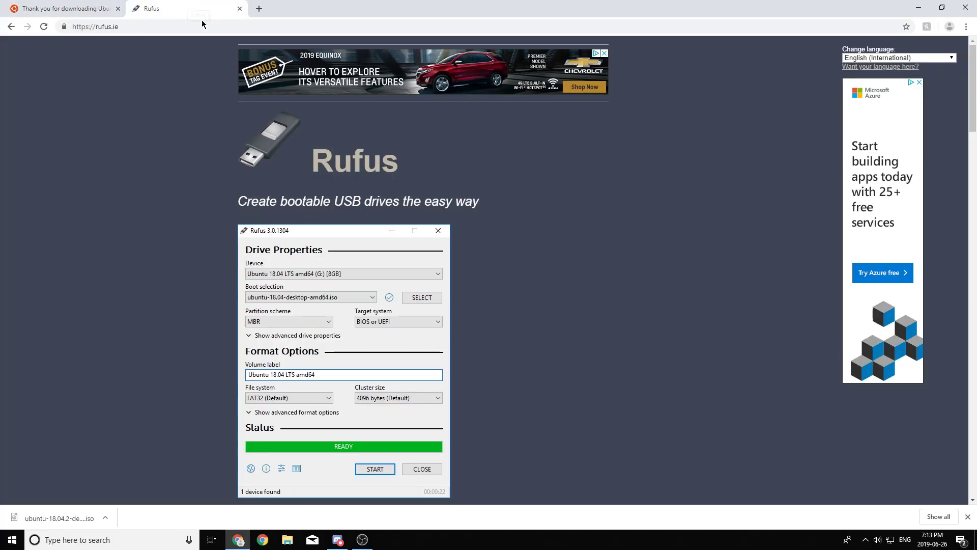
scroll(415, 215, down, 1)
scroll(416, 218, down, 9)
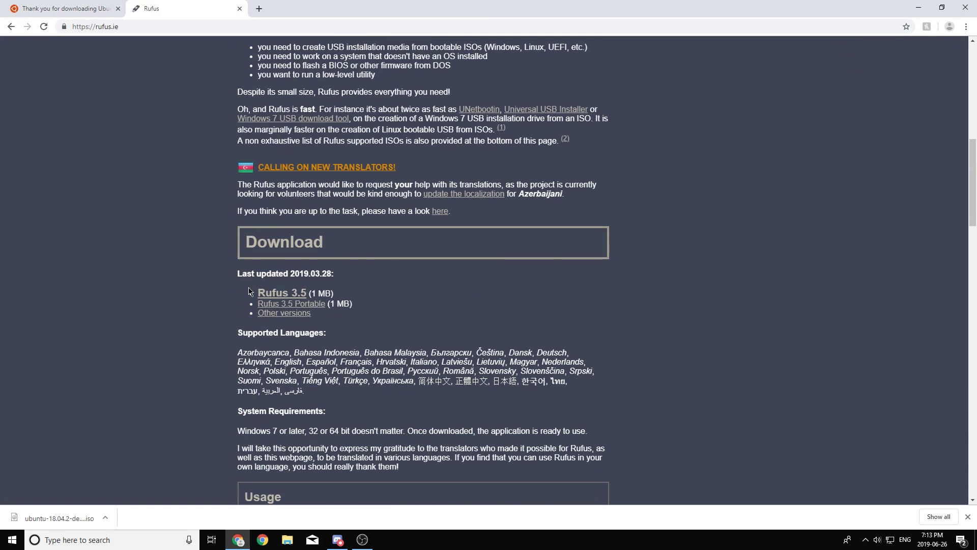
click(275, 294)
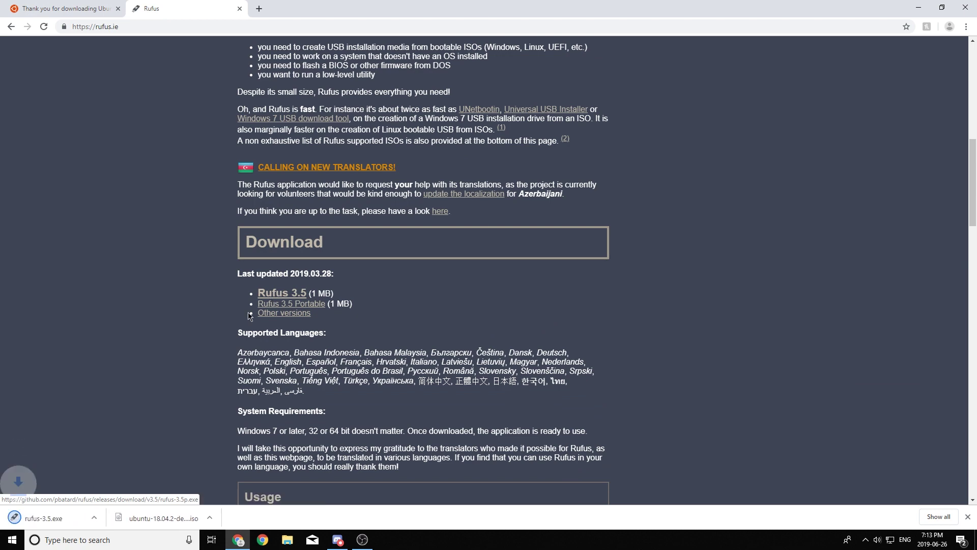
right_click(37, 517)
click(75, 490)
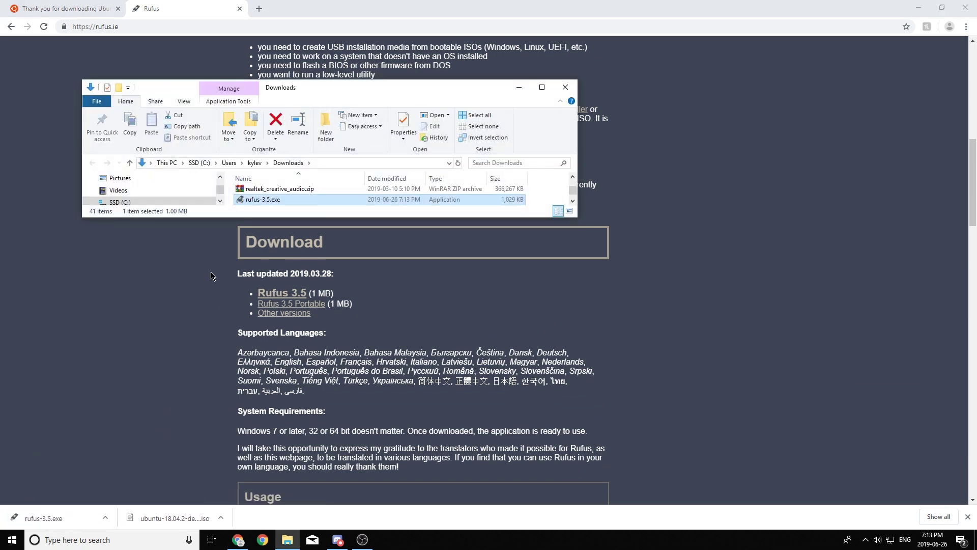
drag(273, 201, 493, 179)
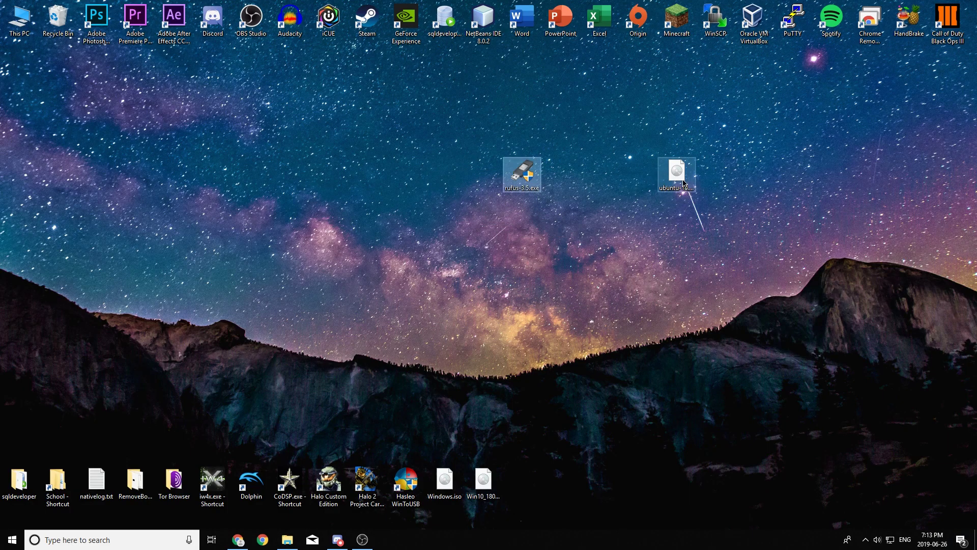
drag(689, 186, 481, 179)
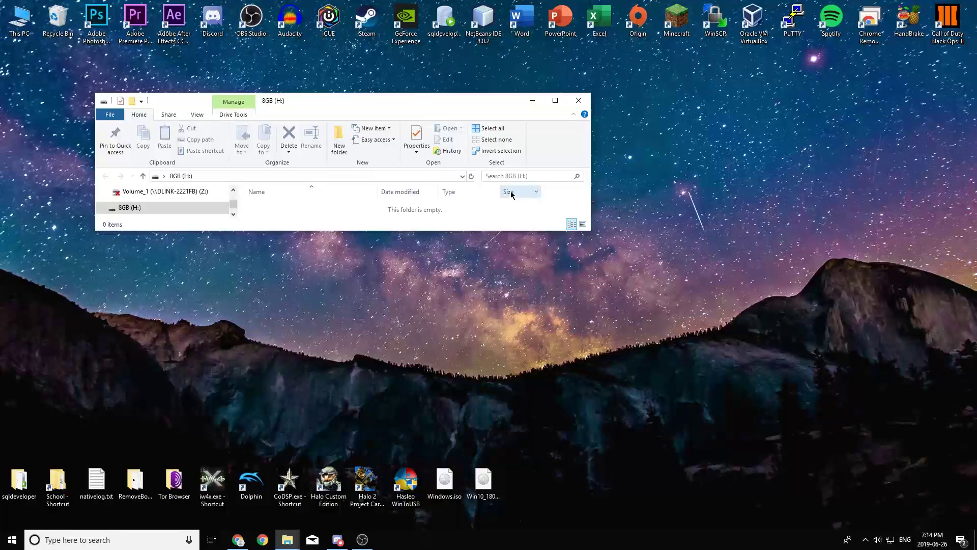
Step: Quick-format the 8GB (H:) drive as FAT32 from This PC, then close File Explorer
click(555, 100)
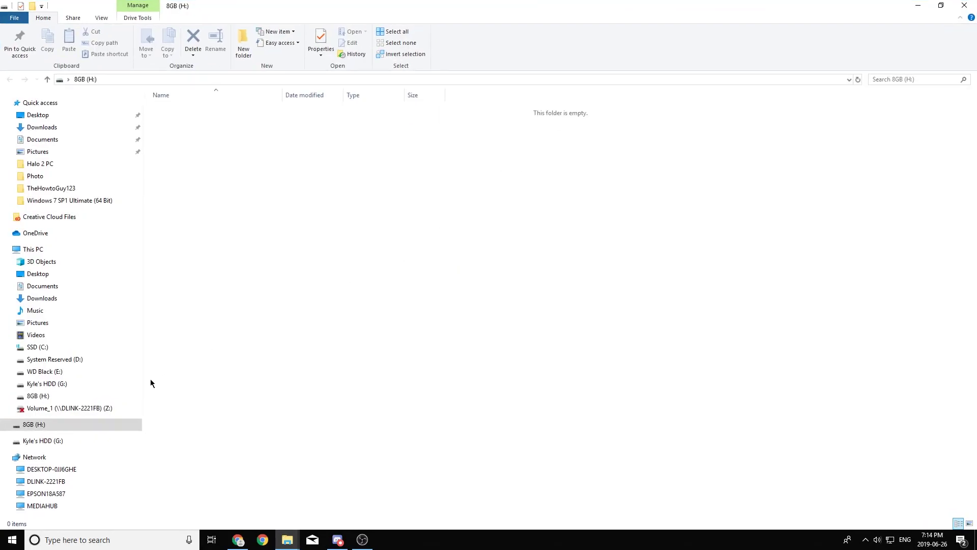
click(40, 250)
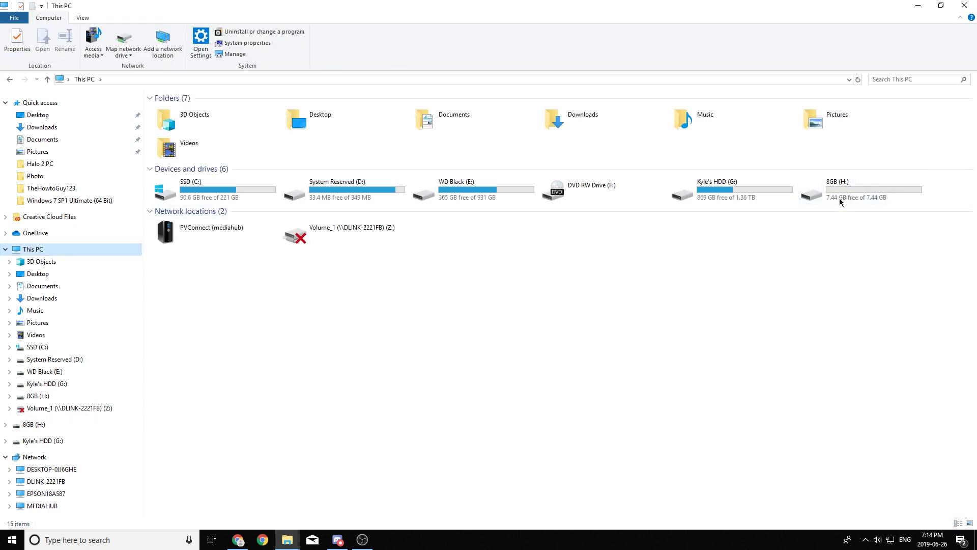
right_click(846, 193)
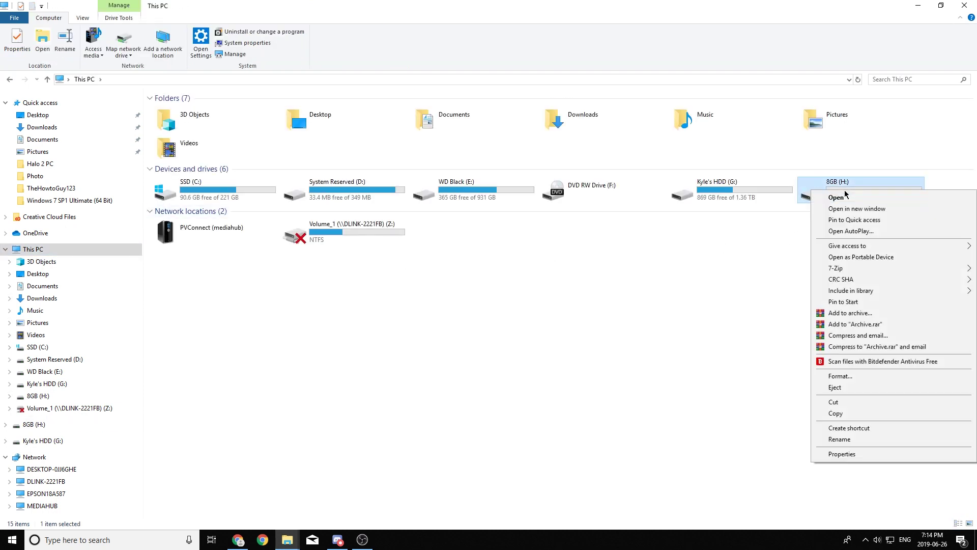
click(833, 376)
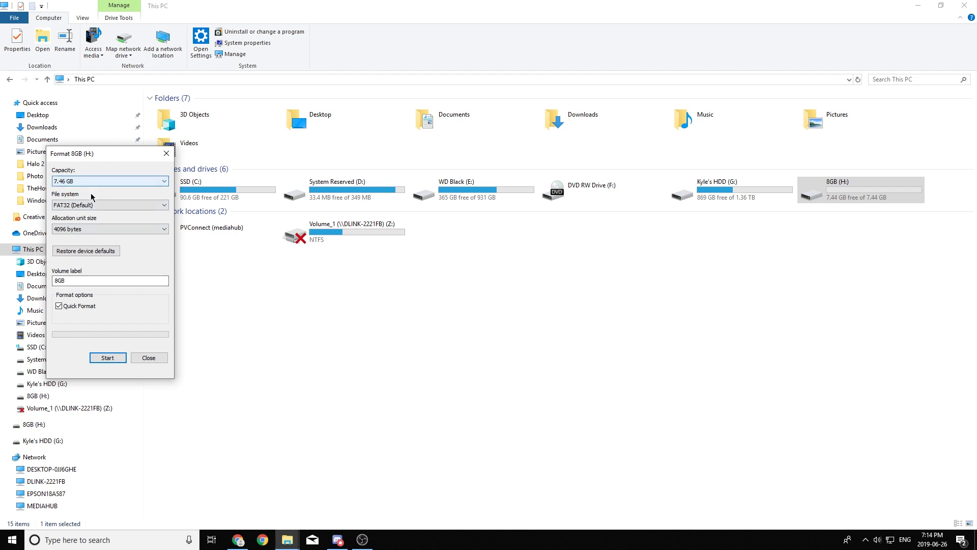
click(107, 357)
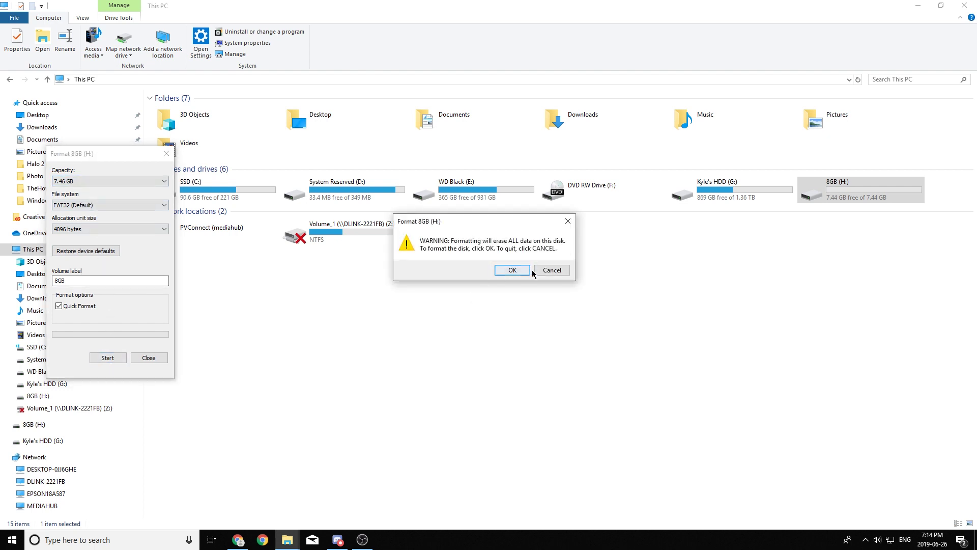
click(510, 269)
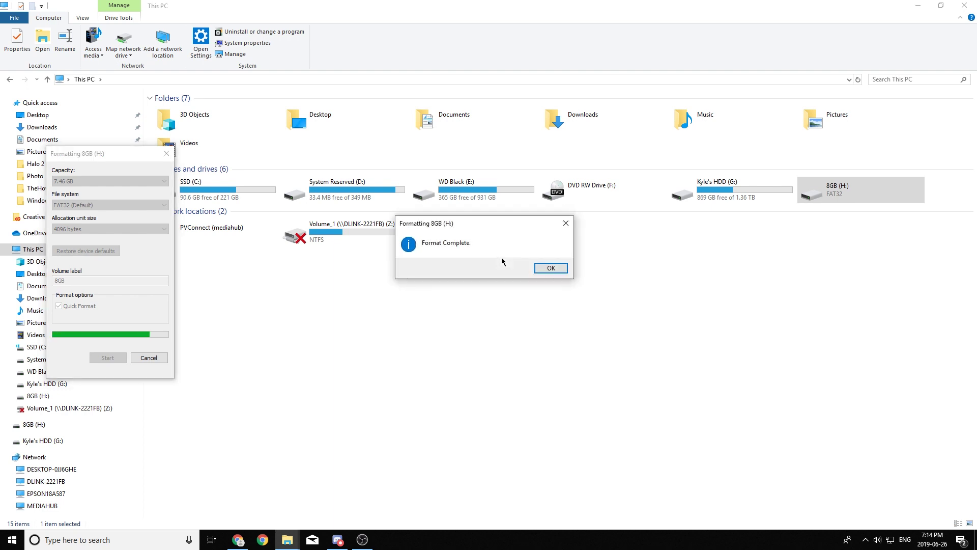
click(552, 268)
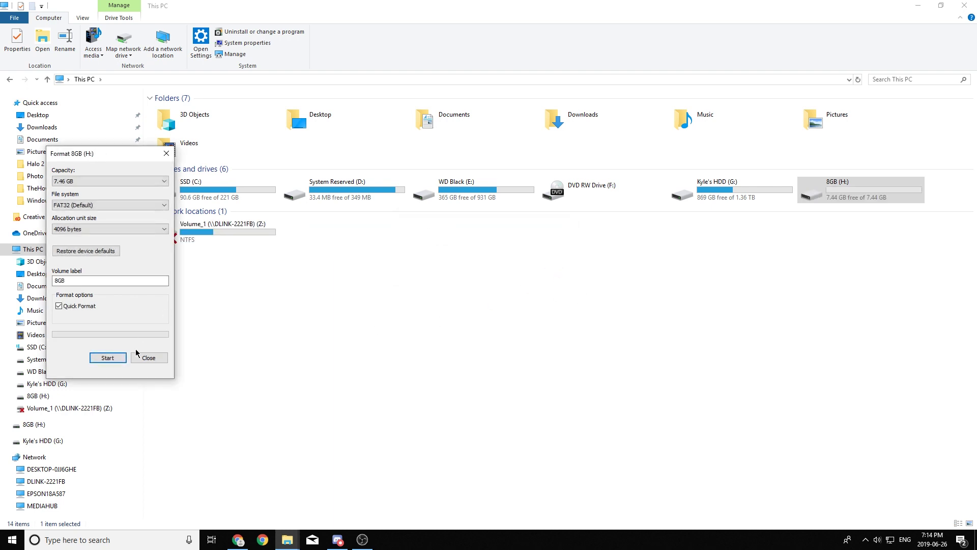
click(148, 358)
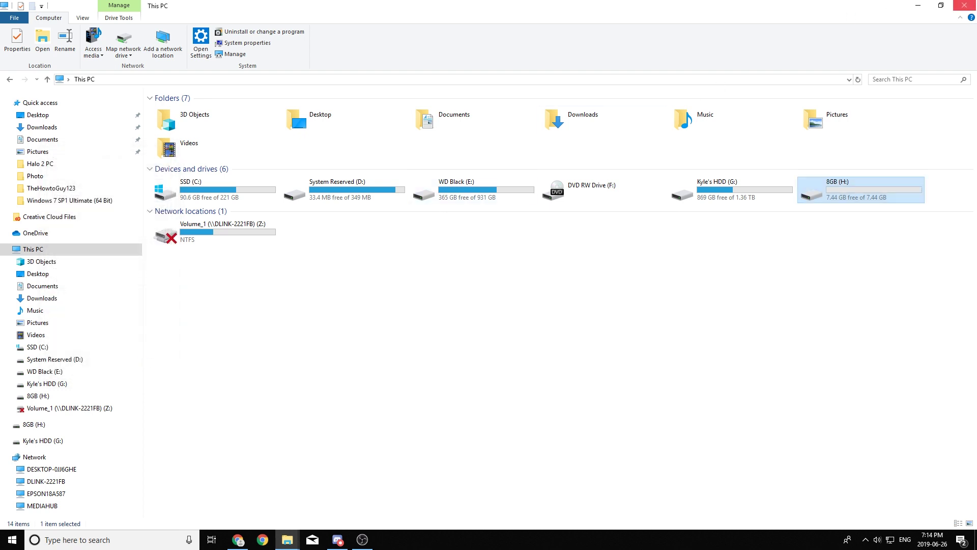
click(965, 5)
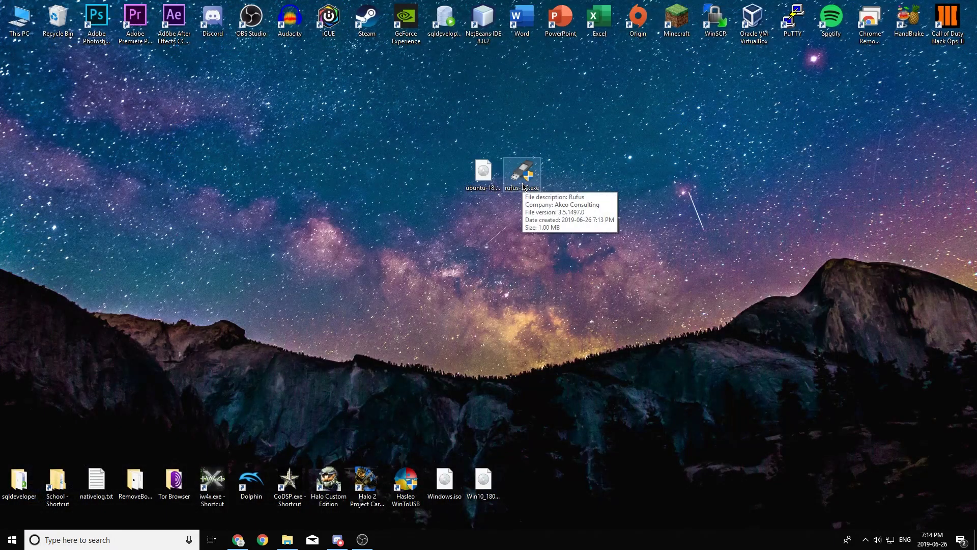
double_click(524, 187)
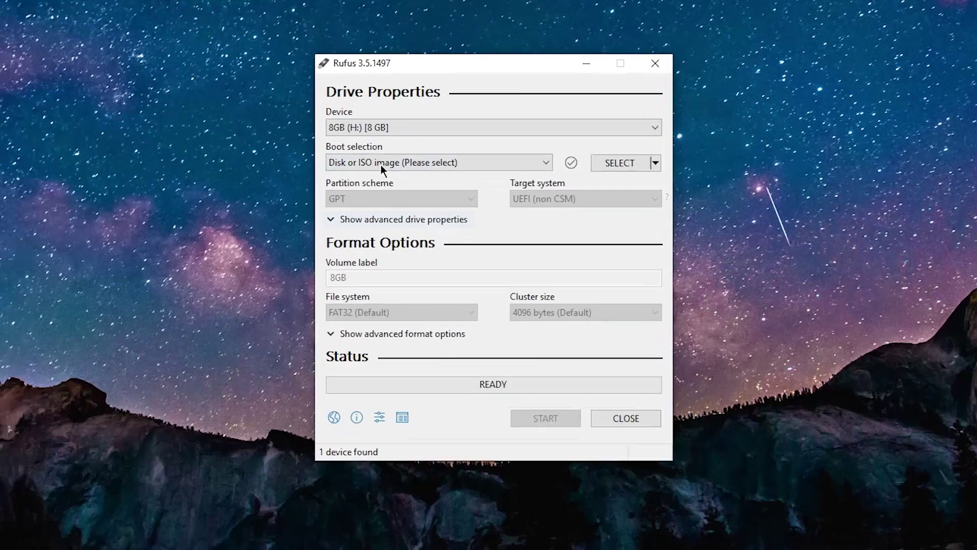
Step: Select the 8GB (H:) drive as the device and load the Ubuntu 18.04.2 desktop ISO
click(375, 124)
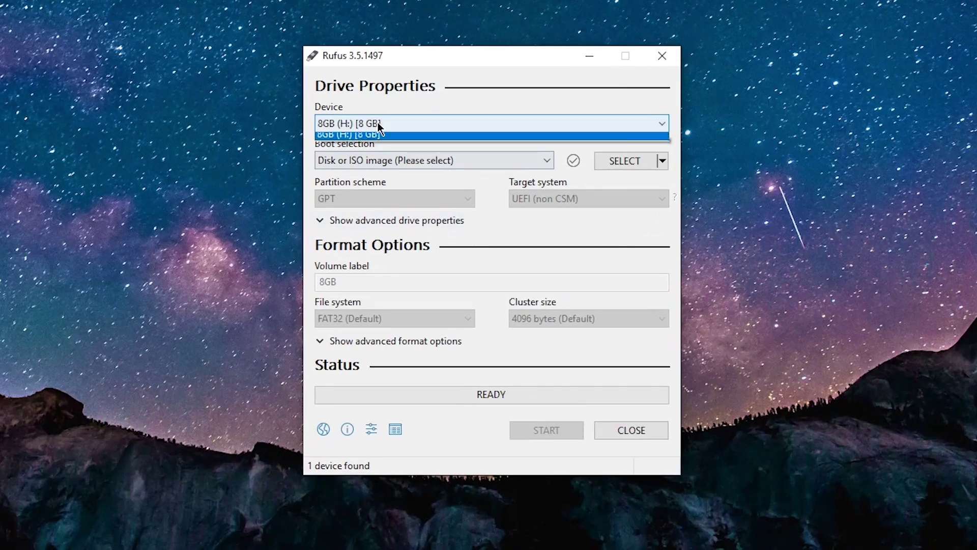
click(370, 143)
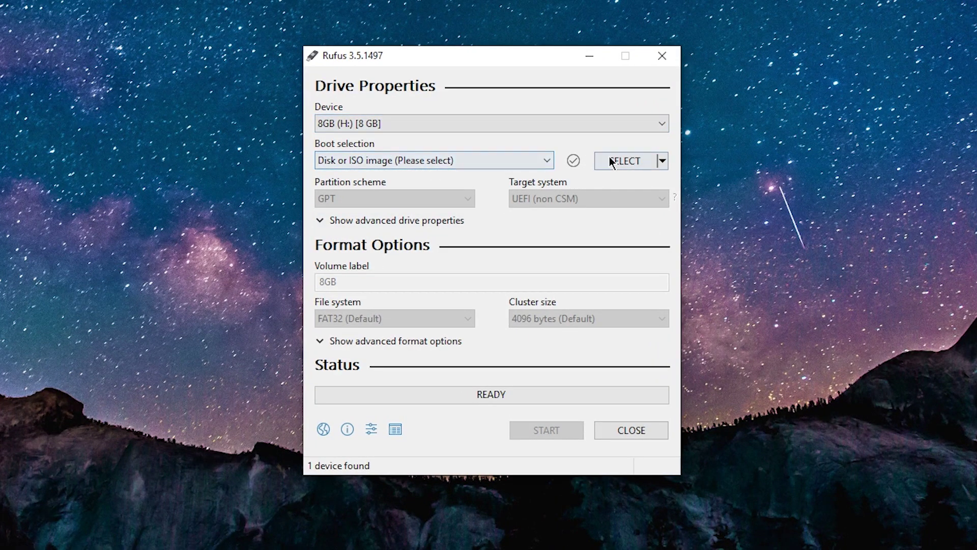
click(475, 161)
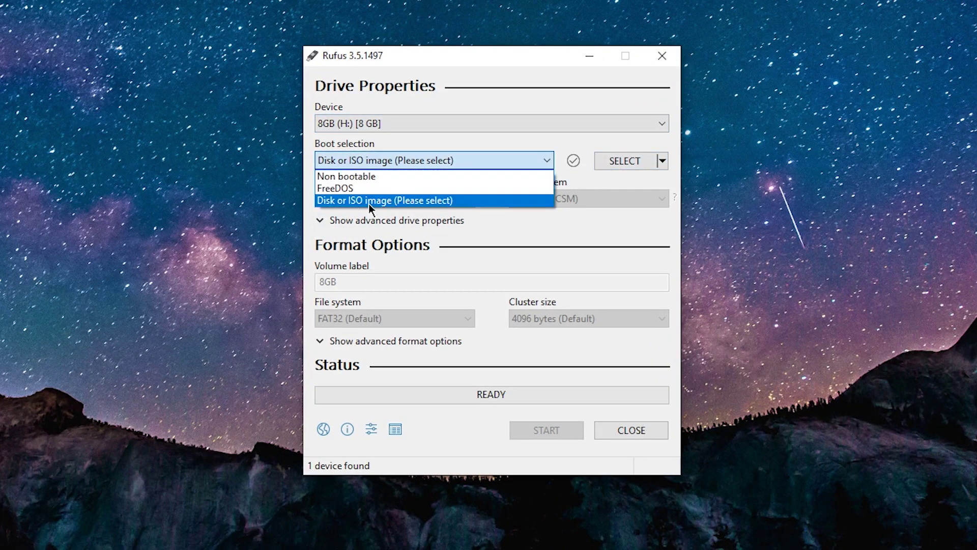
click(382, 201)
click(634, 162)
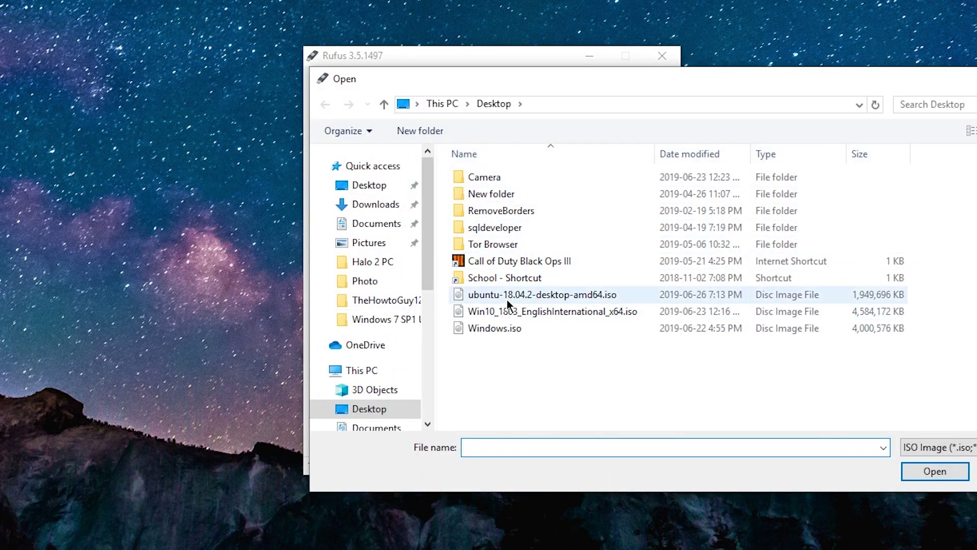
double_click(585, 294)
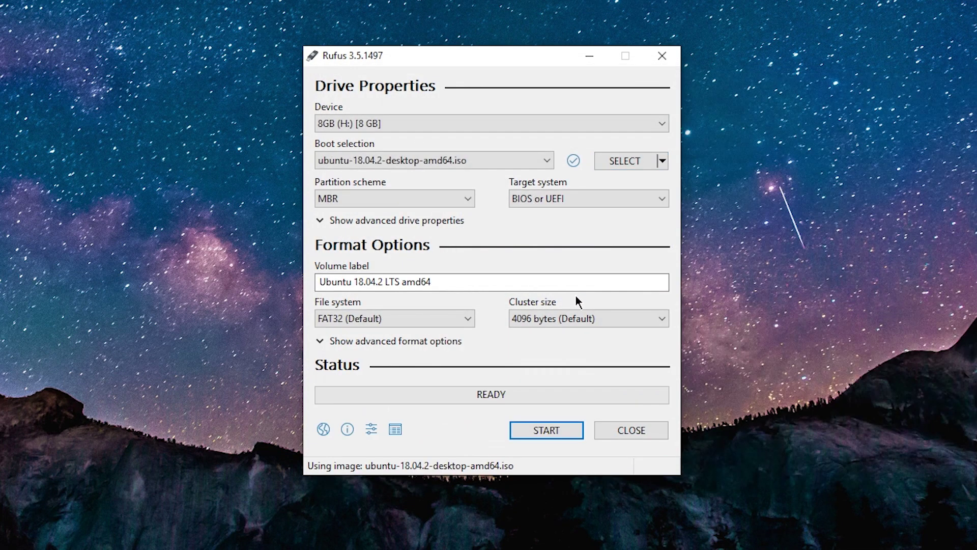
Step: Set the partition scheme to GPT with UEFI (non CSM) target, after briefly trying MBR
click(391, 199)
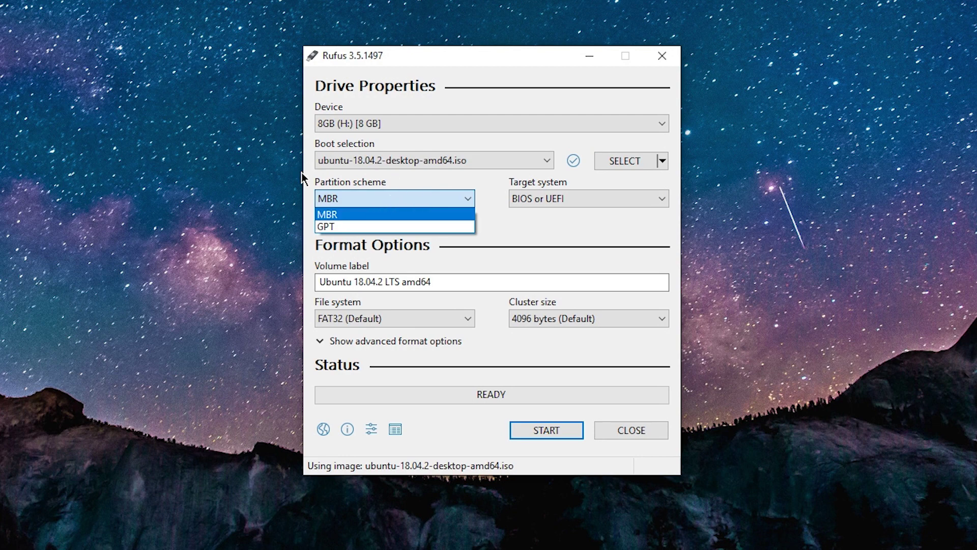
click(410, 229)
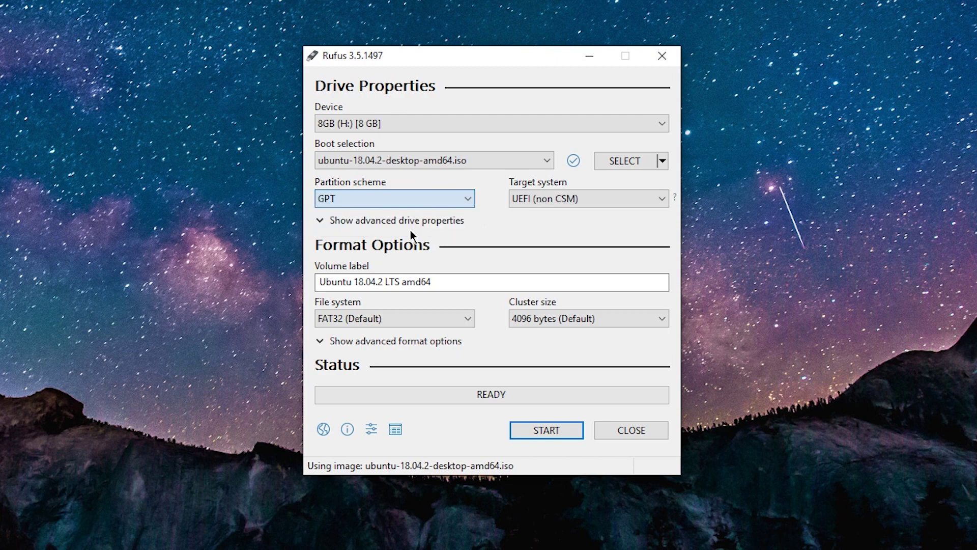
click(560, 196)
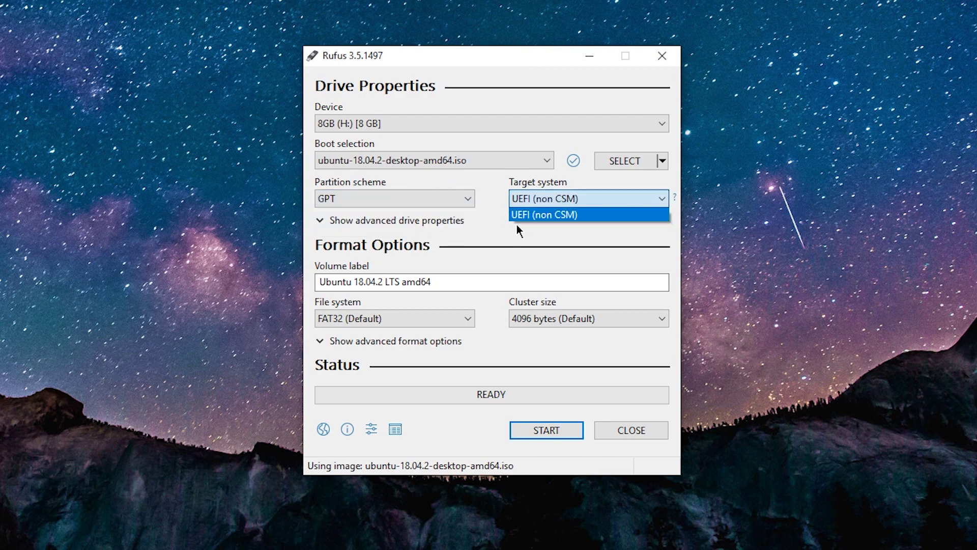
click(570, 200)
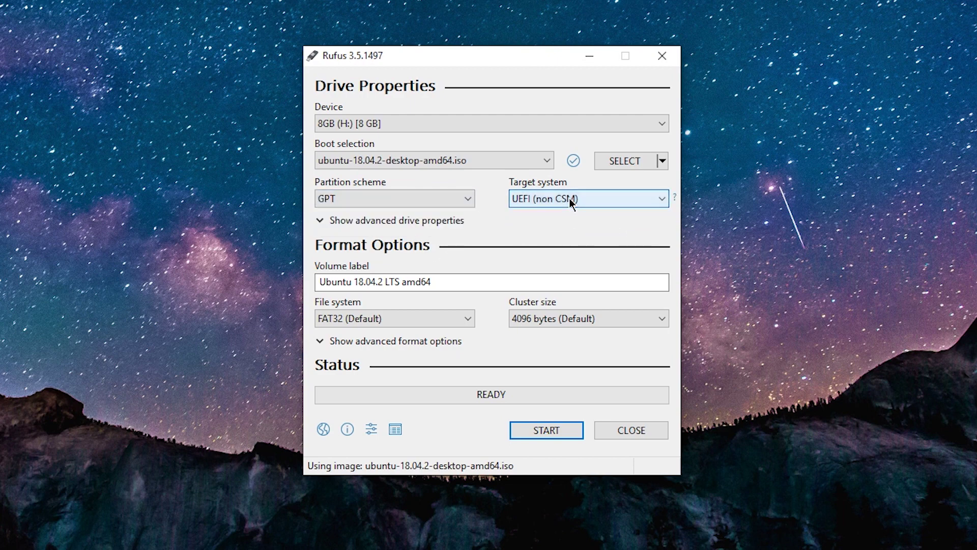
click(466, 199)
click(375, 211)
click(536, 196)
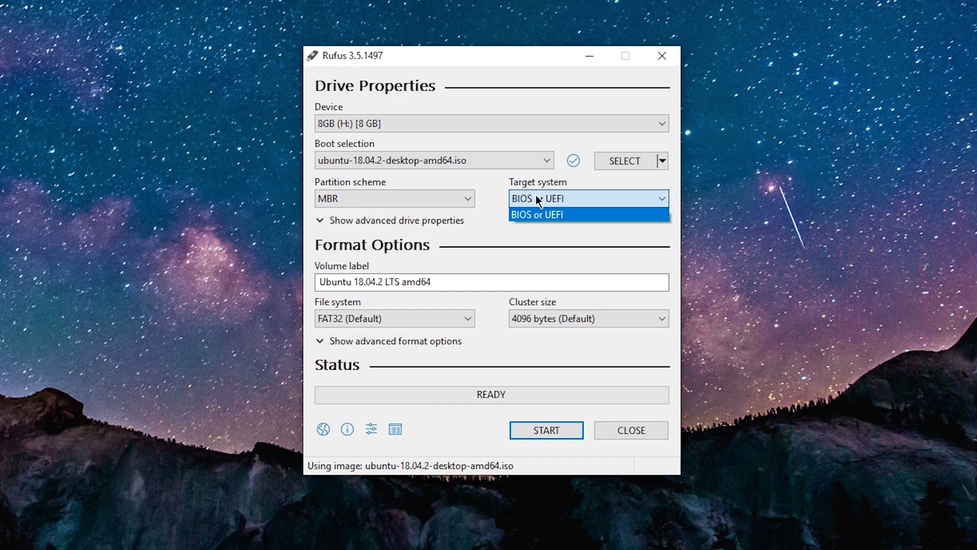
click(534, 196)
click(390, 200)
click(353, 225)
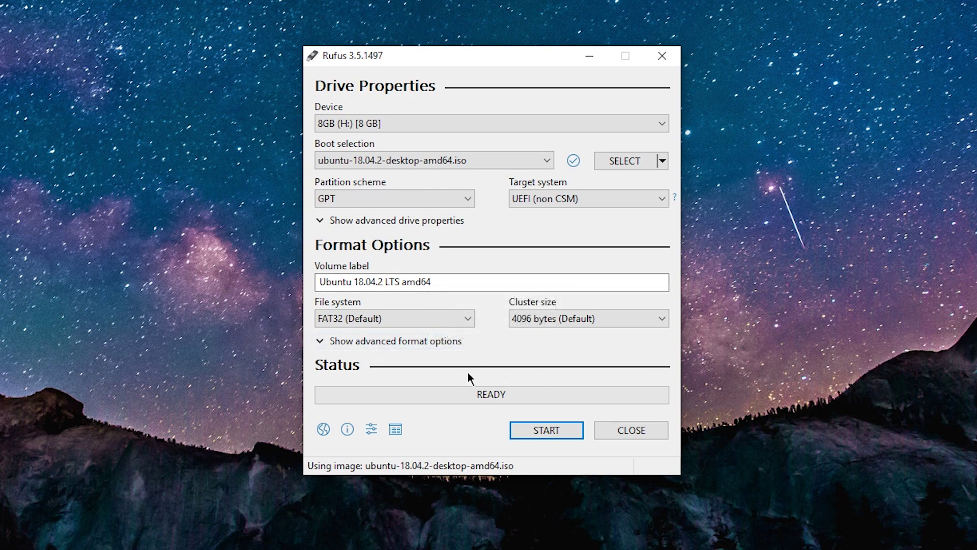
Step: Expand and collapse the advanced format options, then start writing the image
click(326, 338)
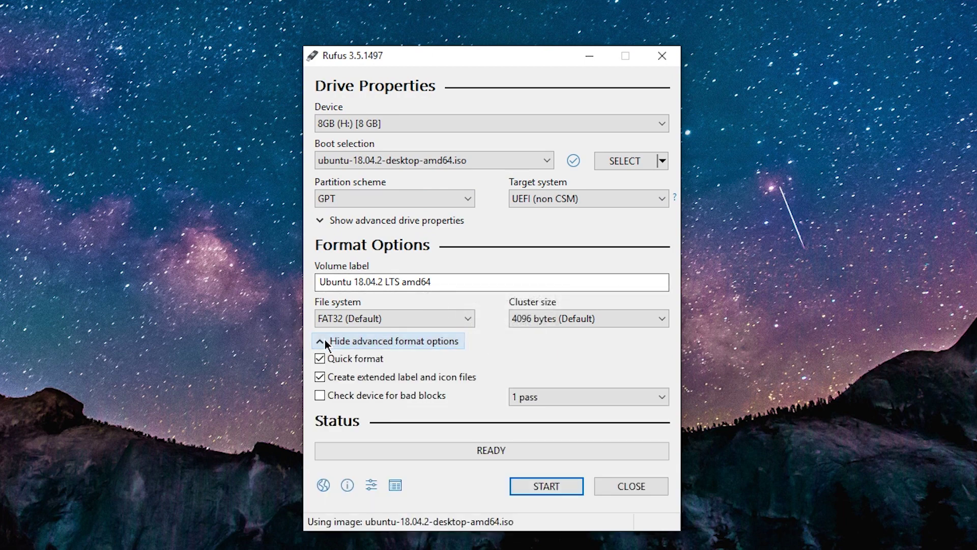
click(325, 341)
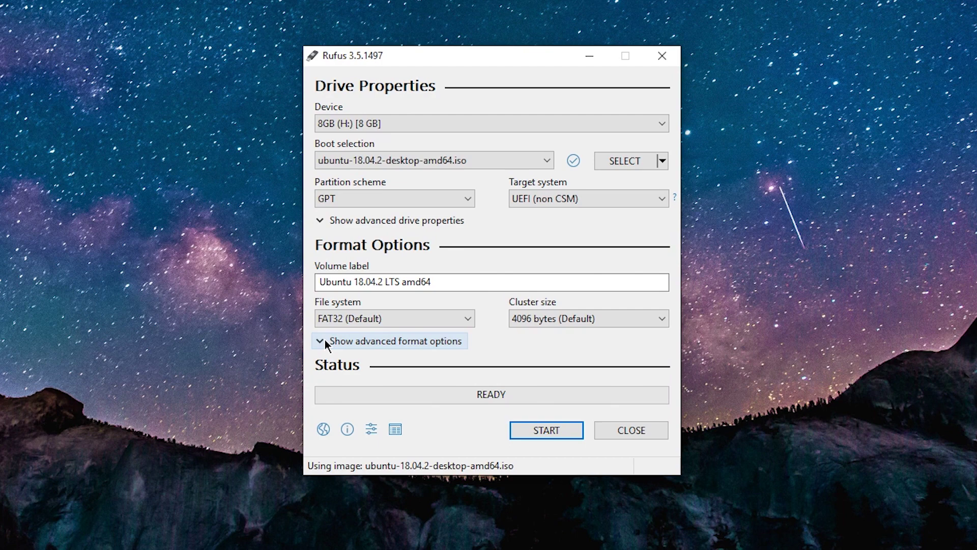
click(536, 432)
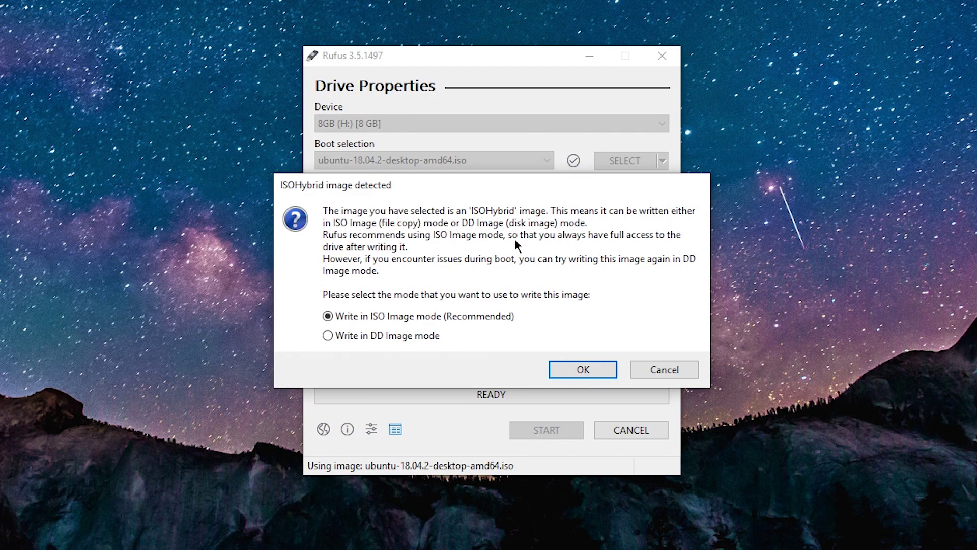
Step: Confirm ISO Image write mode and the data-erasure warning, then close Rufus once writing finishes
click(571, 369)
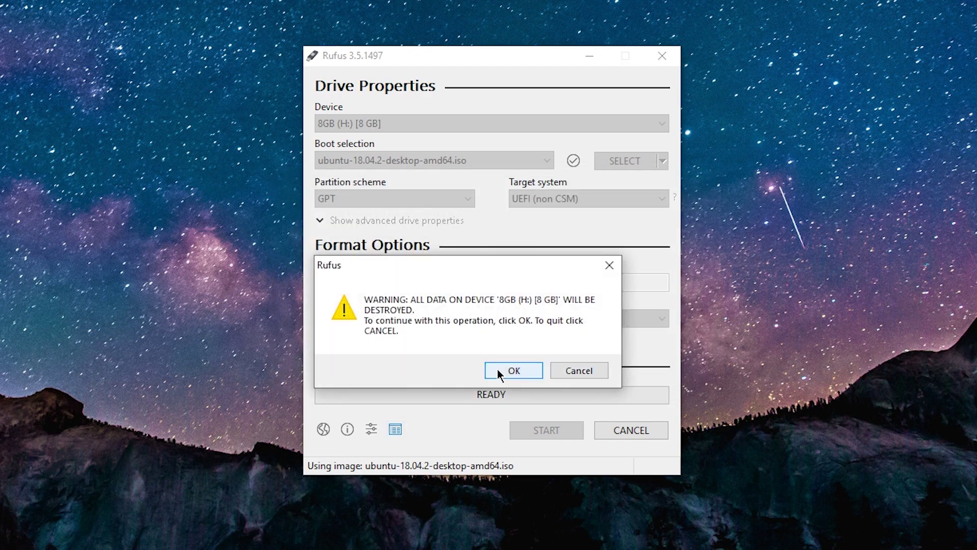
click(503, 371)
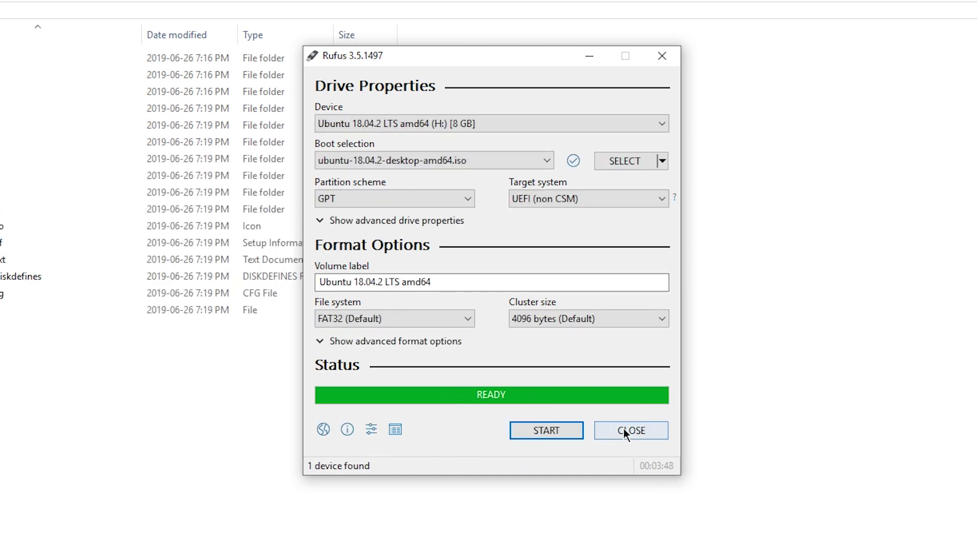
click(623, 429)
Step: Close Rufus, then eject the USB Flash Drive via Safely Remove Hardware in the tray
click(623, 429)
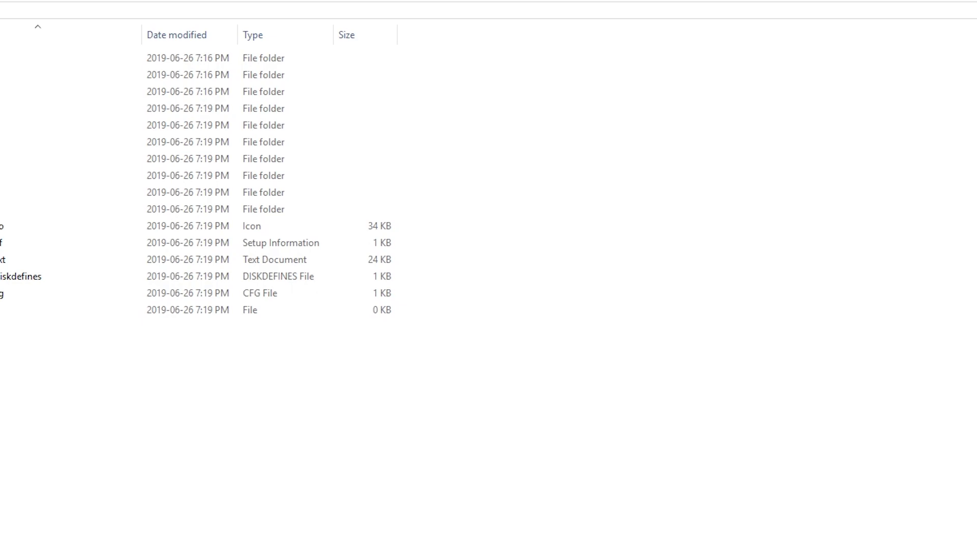
key(alt+F4)
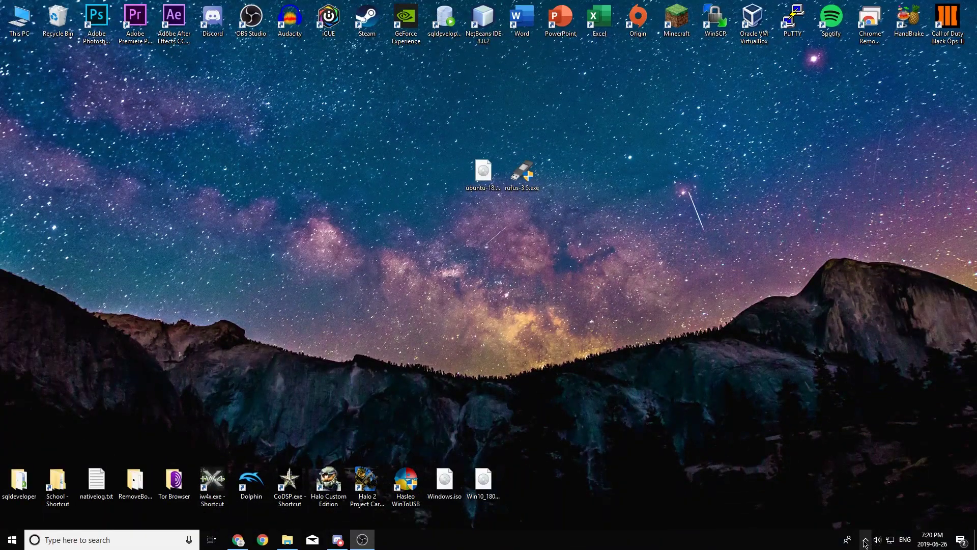
click(865, 543)
click(856, 459)
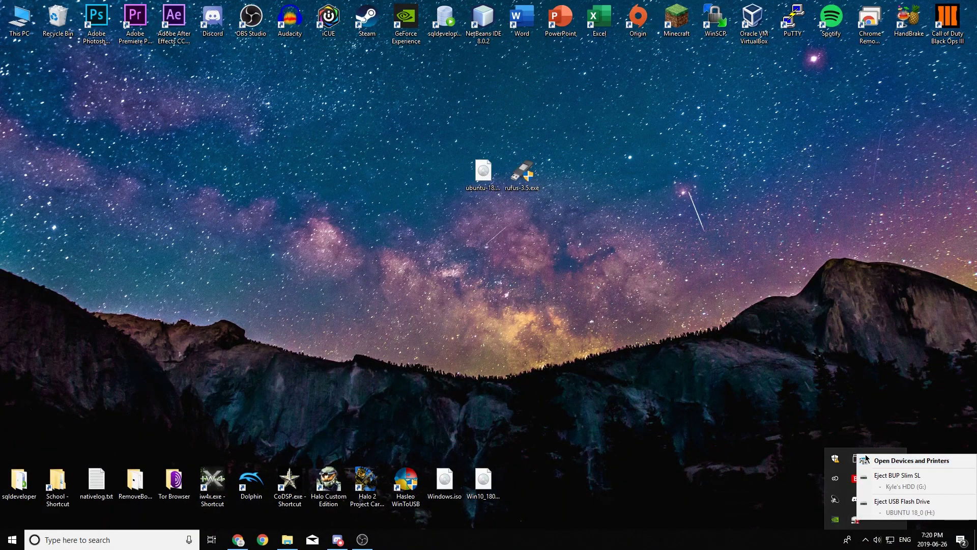
click(911, 503)
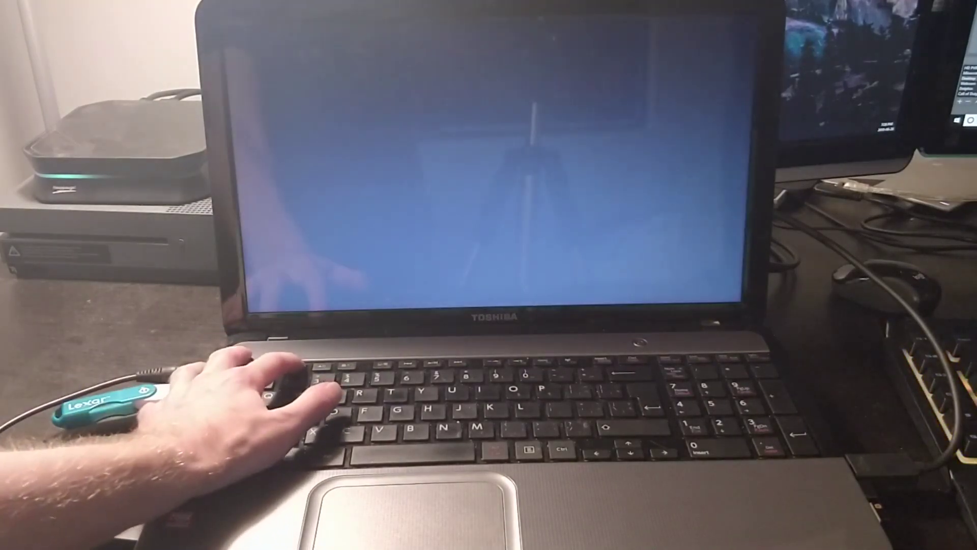
Step: Press F2 during startup to enter the InsydeH2O BIOS setup
key(F2)
key(F2)
key(F2)
key(F2)
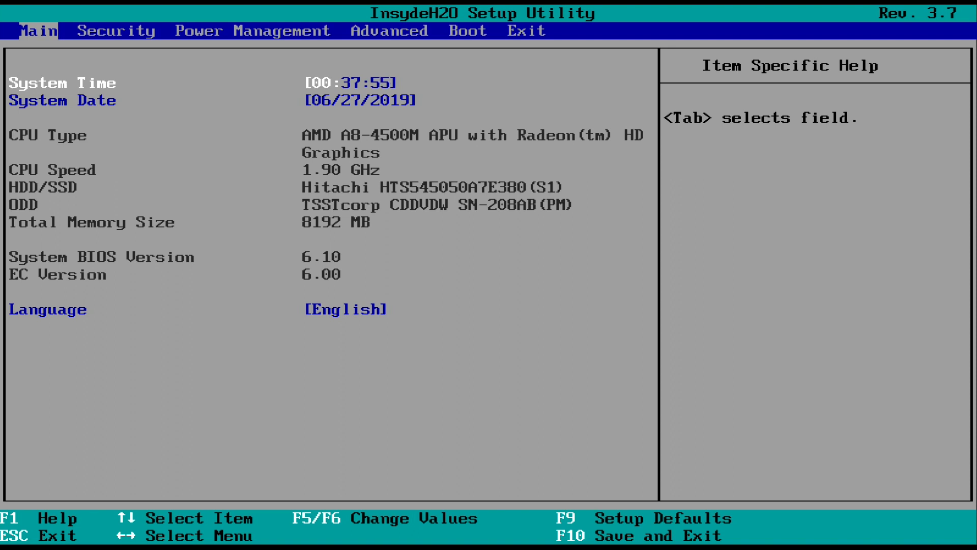
Step: On the Boot page move the USB entry to first place, then exit saving changes
key(Right)
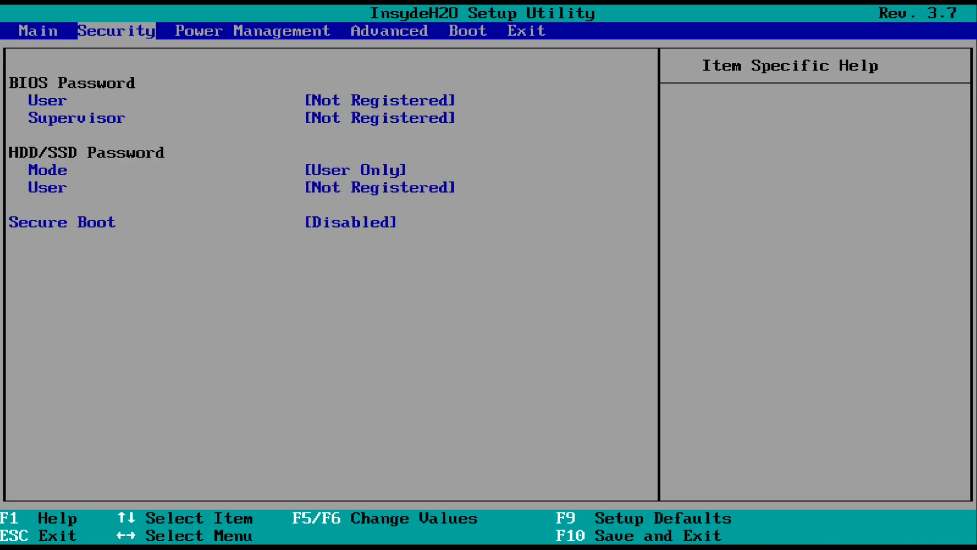
key(Right)
key(Right)
key(Right)
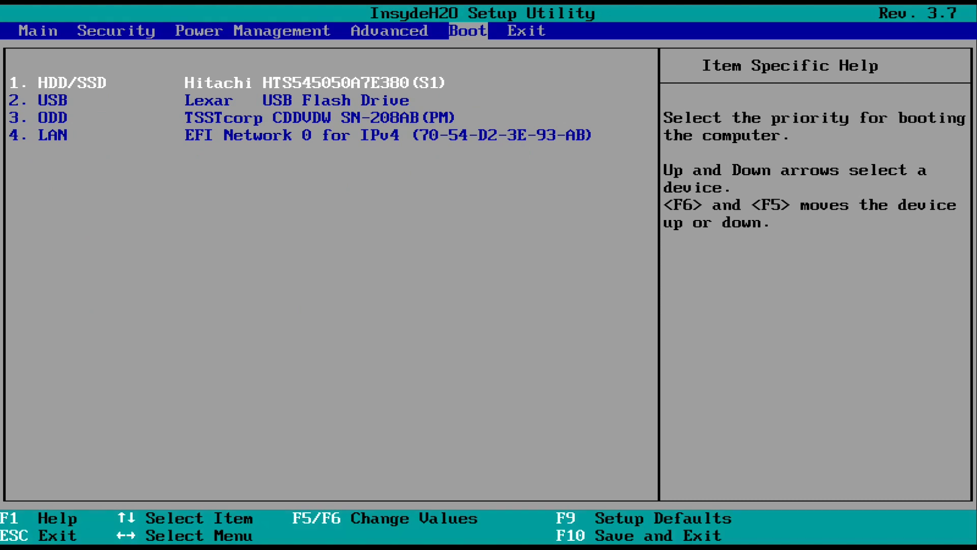
key(Down)
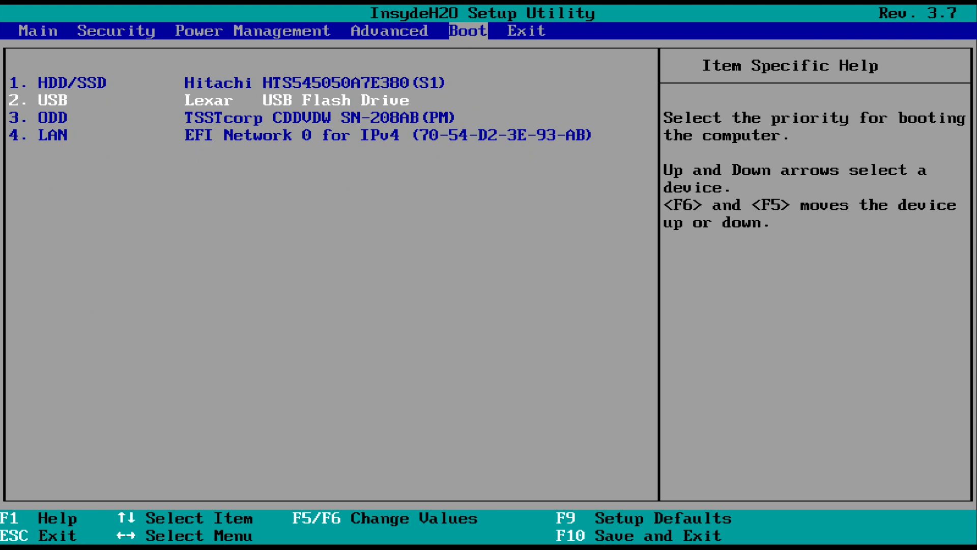
key(F5)
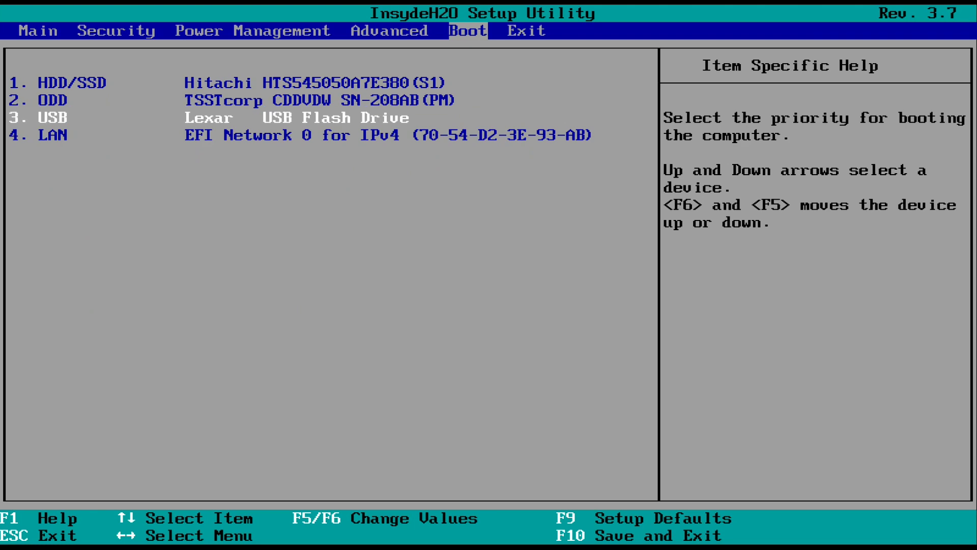
key(F5)
key(F6)
key(F6)
key(F6)
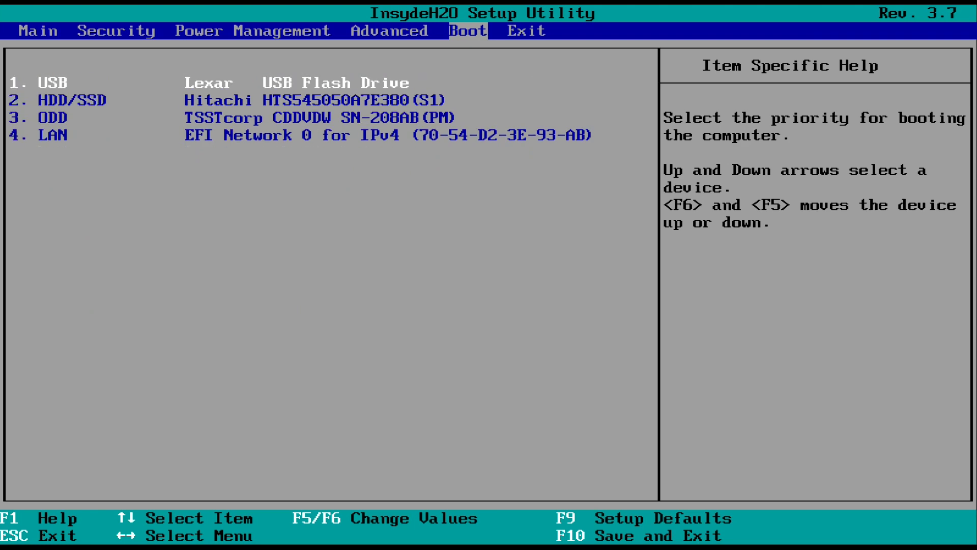
key(Right)
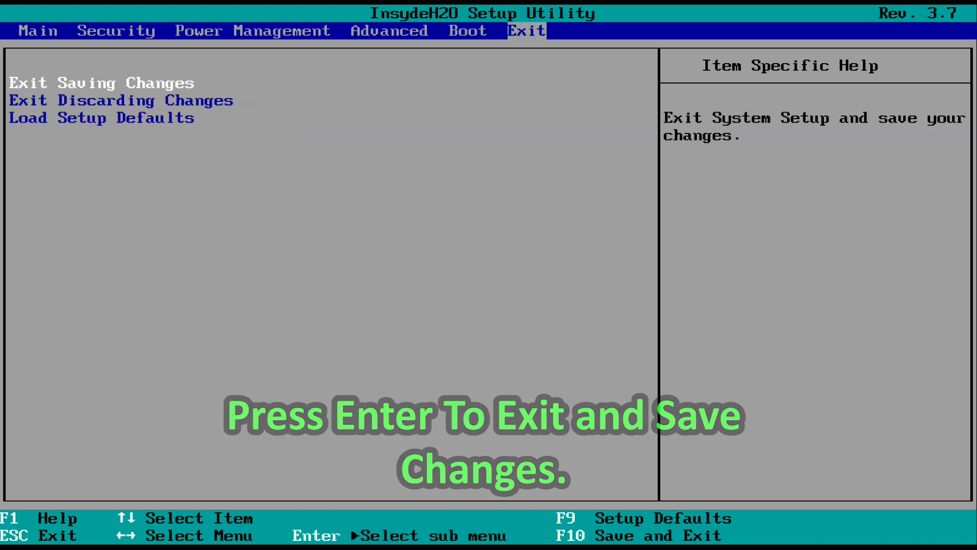
key(Return)
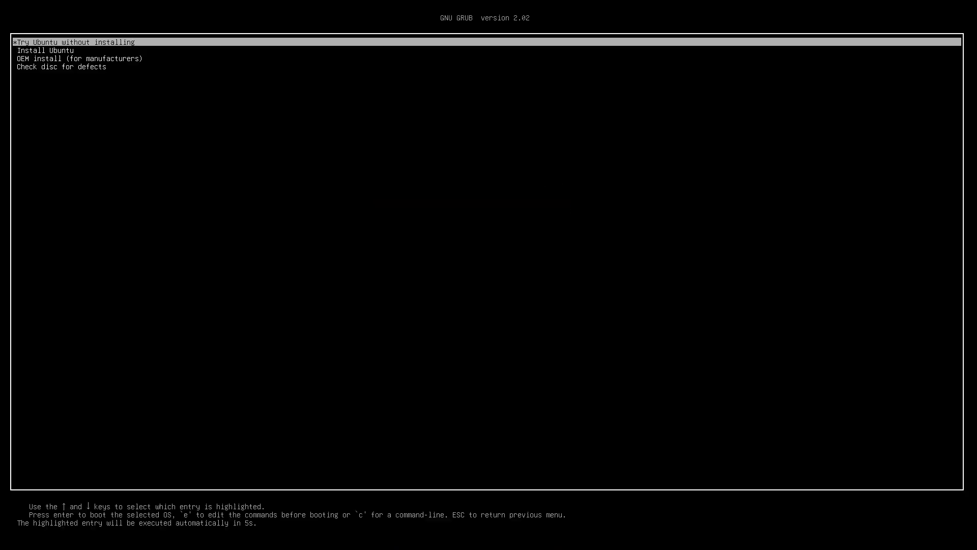
key(Down)
key(Down)
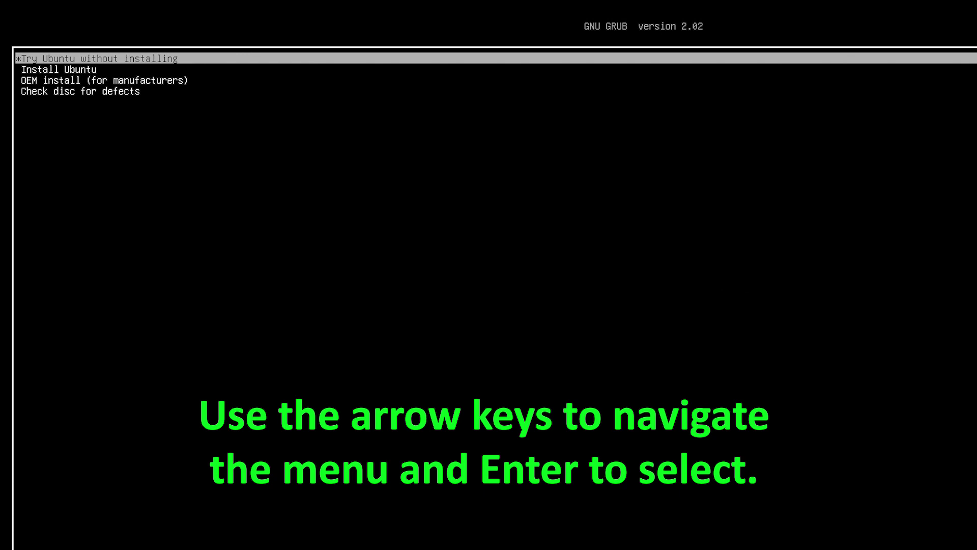
Step: Highlight the Install Ubuntu entry in the GRUB menu
key(Down)
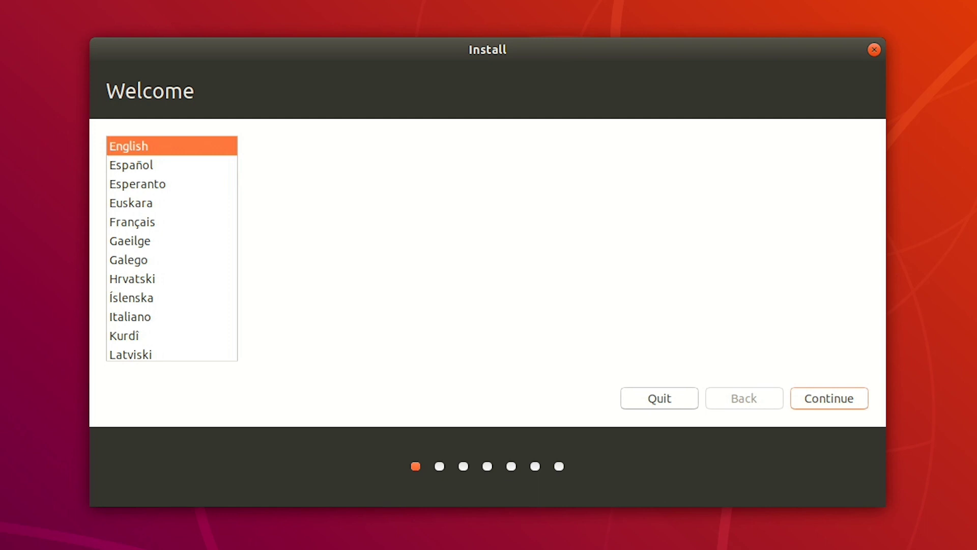
Step: Keep English with the English (US) keyboard layout and choose the first wireless network
click(822, 399)
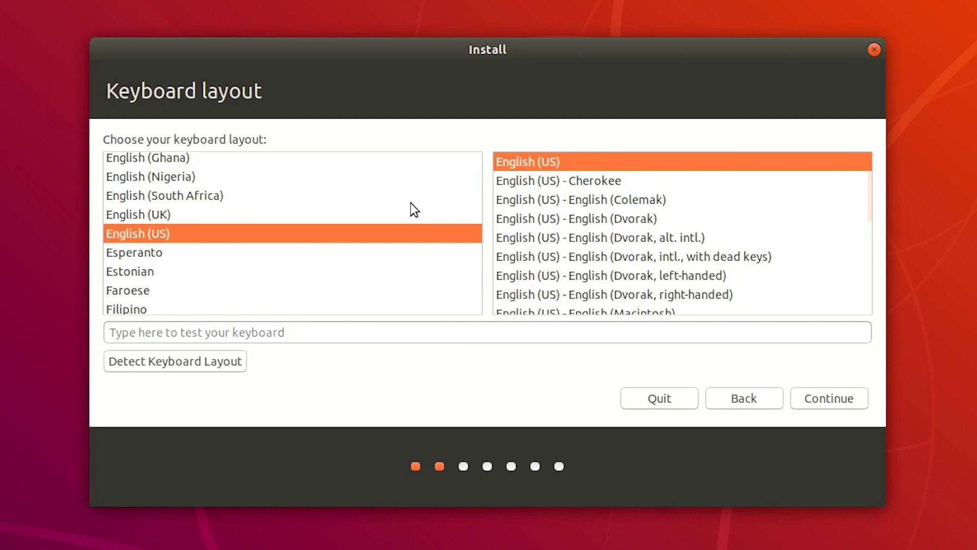
click(830, 400)
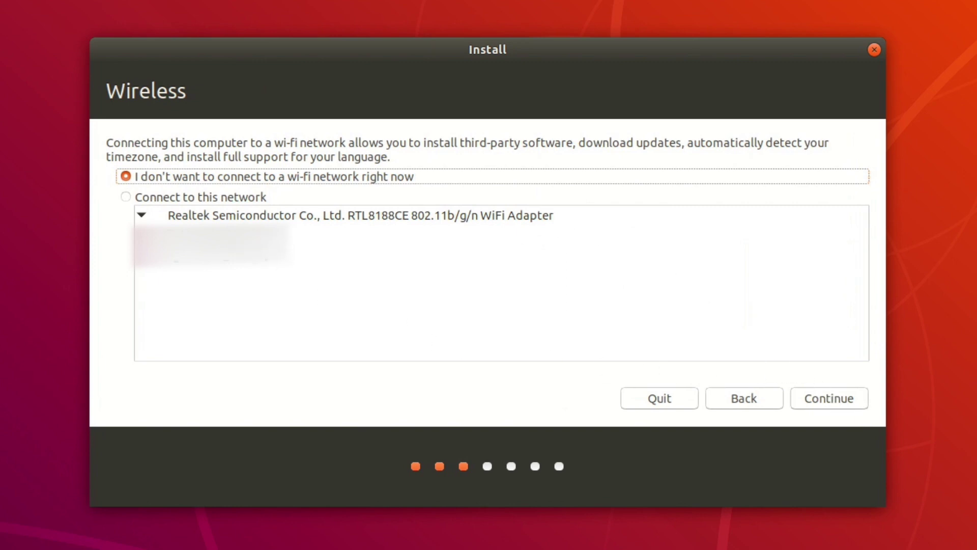
click(215, 202)
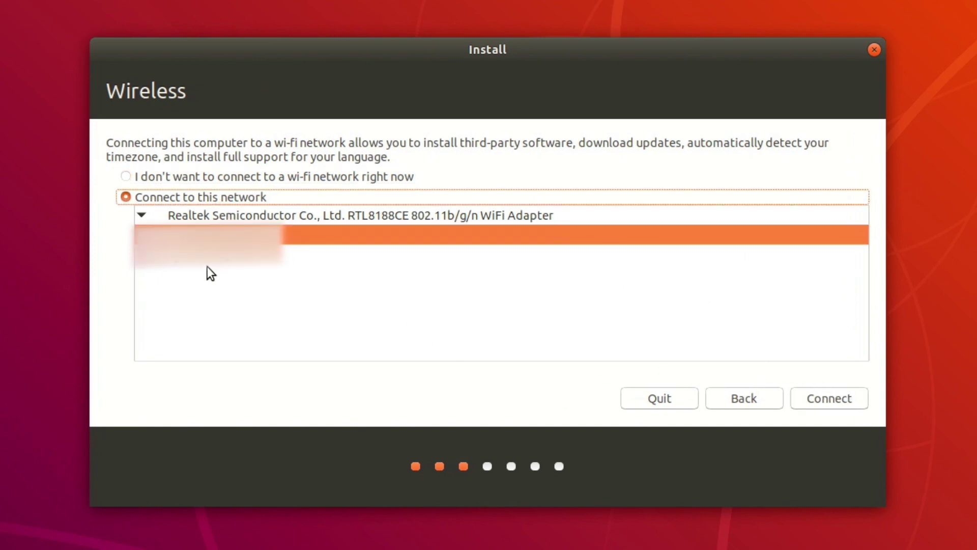
click(829, 398)
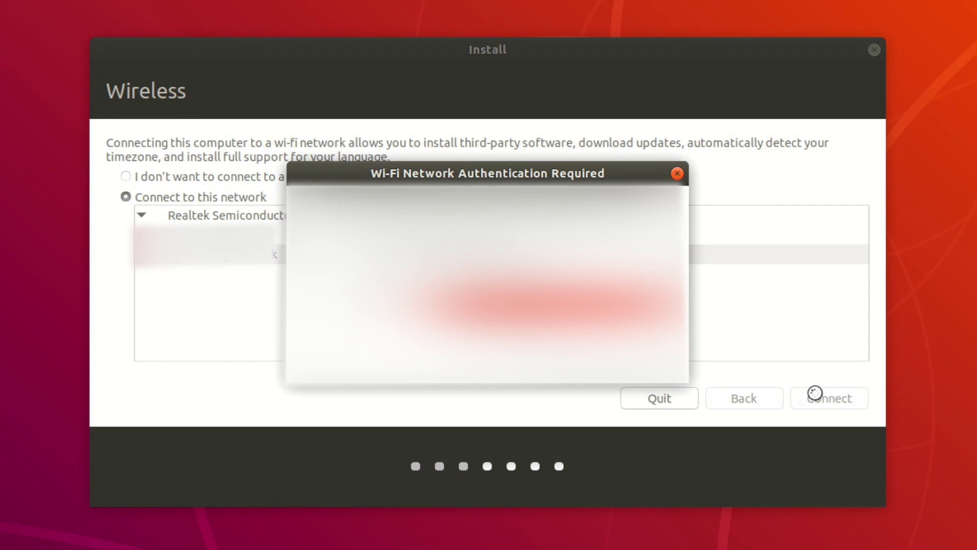
Step: Submit the wi-fi password and keep Normal installation with updates downloaded
click(645, 363)
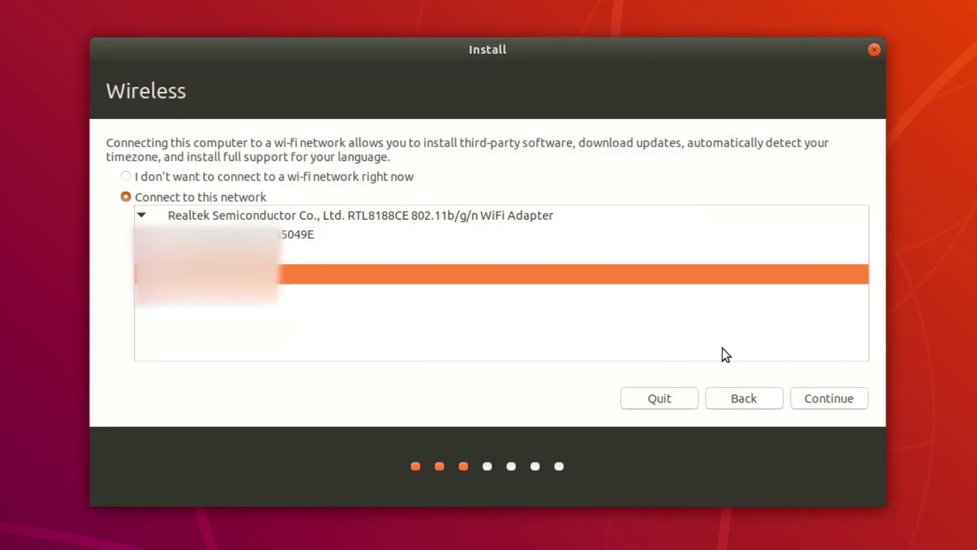
click(829, 404)
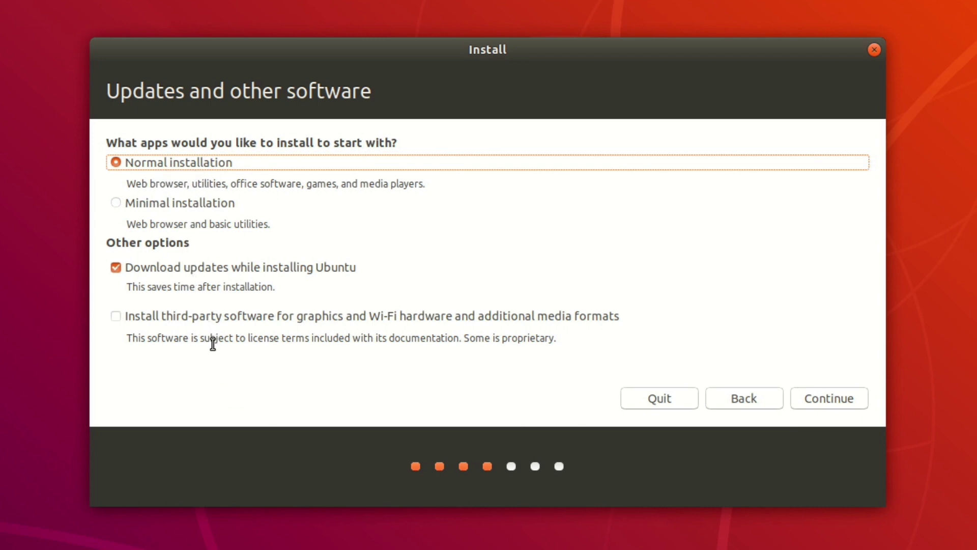
click(830, 400)
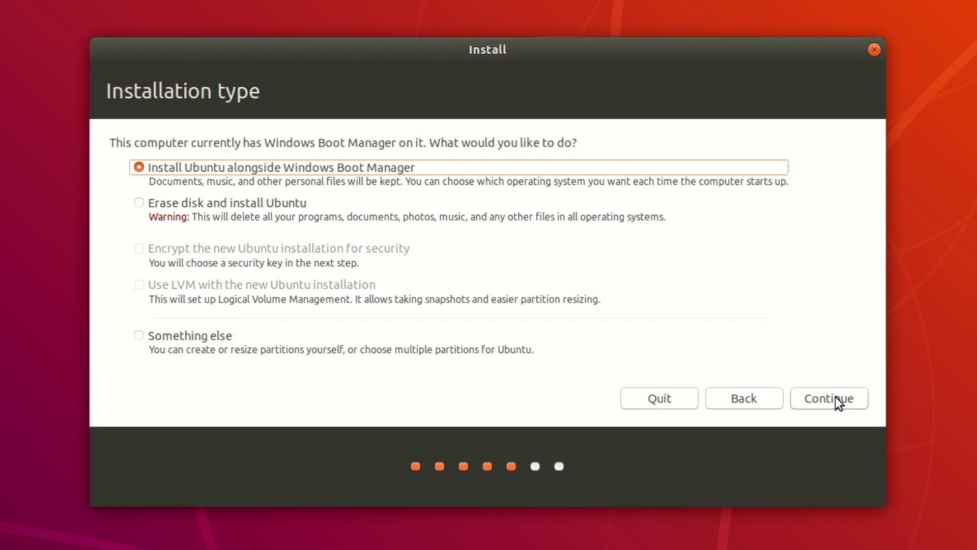
Step: Choose 'Install Ubuntu alongside Windows Boot Manager' and continue to the drive space allocation
click(835, 396)
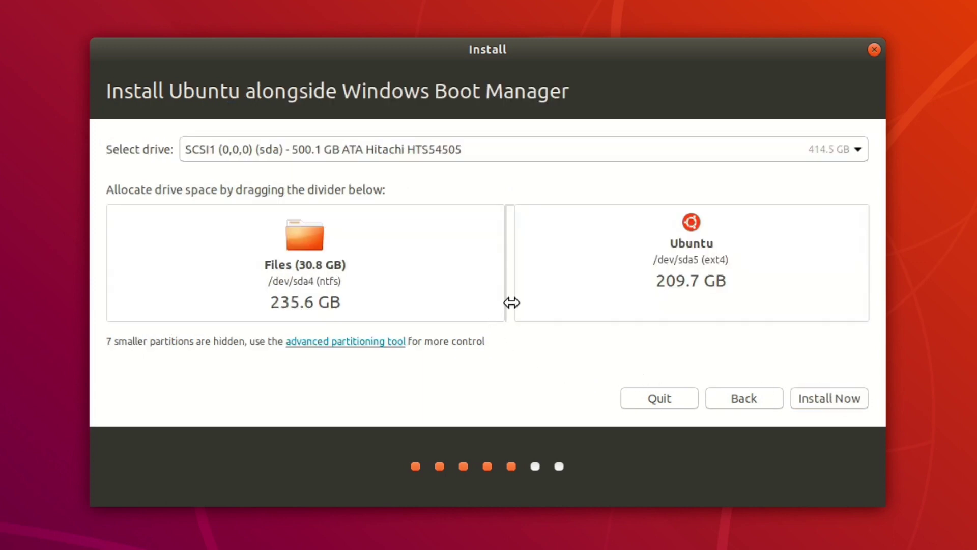
Step: Resize to 295.2 GB for Windows and 150.1 GB for Ubuntu, then install, approving both disk write prompts
drag(514, 303, 613, 320)
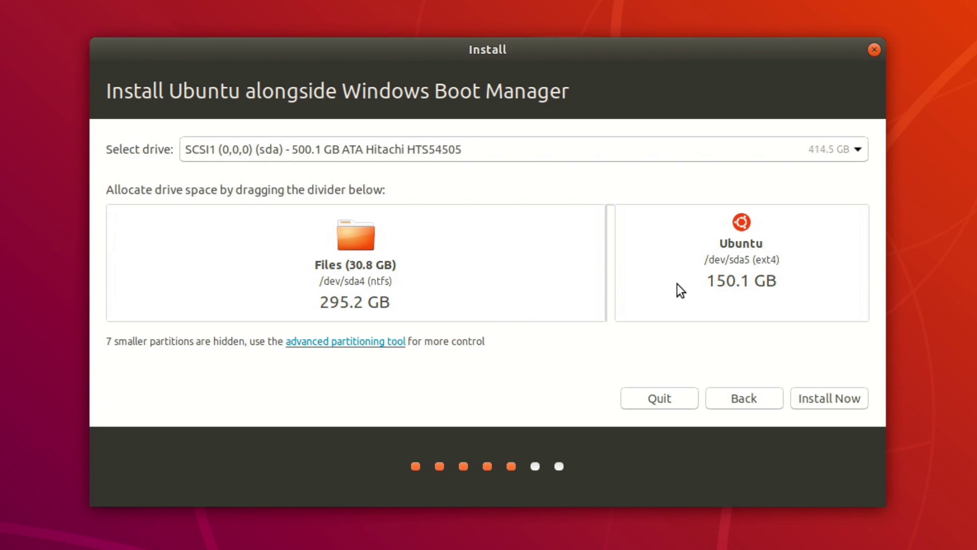
click(841, 401)
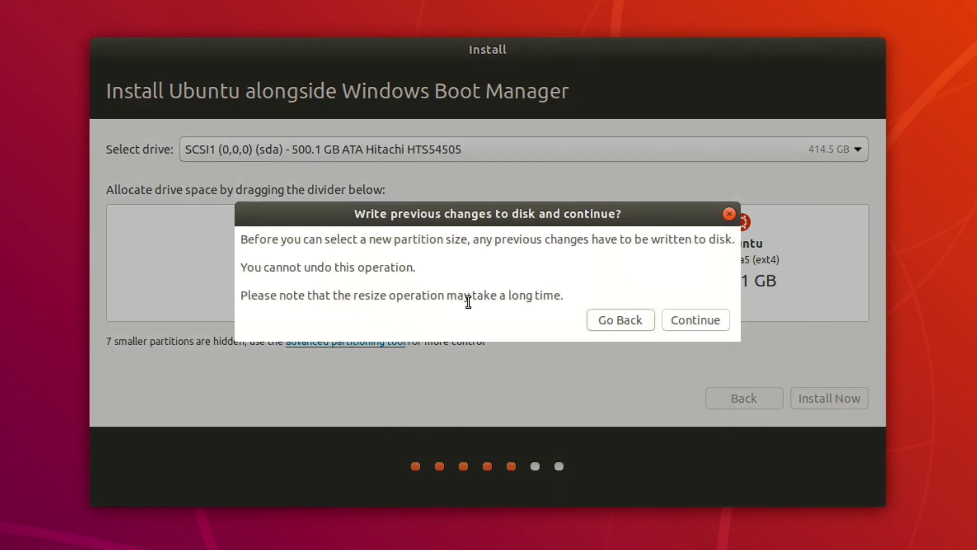
click(692, 324)
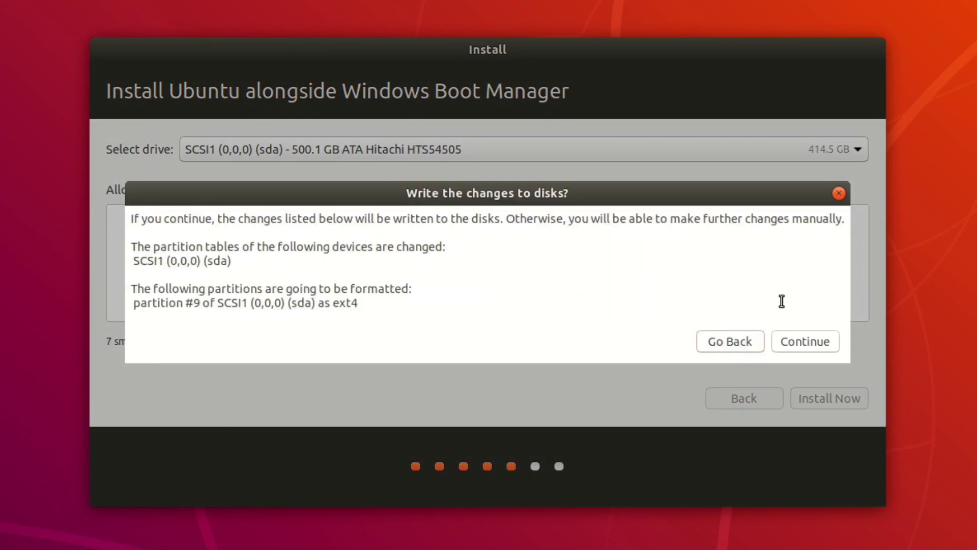
click(804, 344)
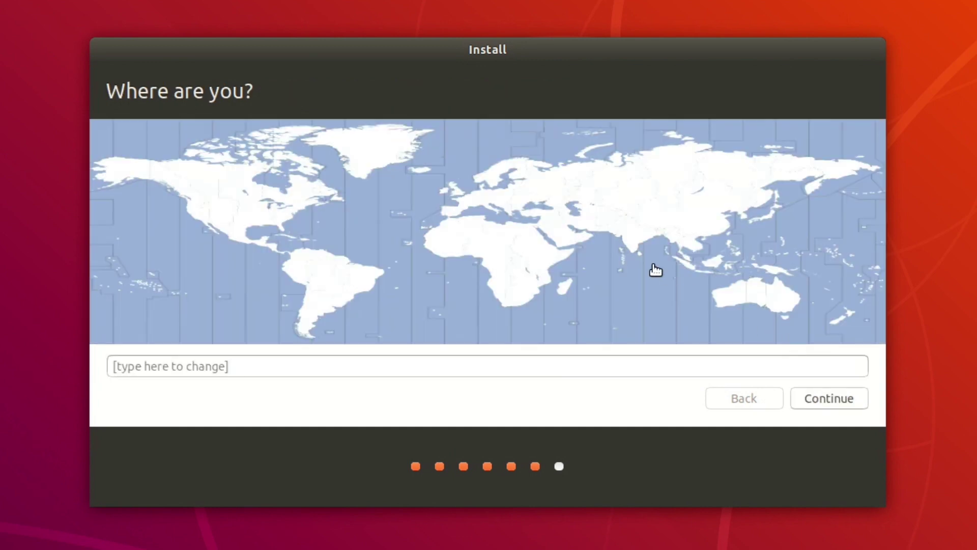
Step: Set the installation's location and time zone to Toronto
click(287, 204)
click(288, 206)
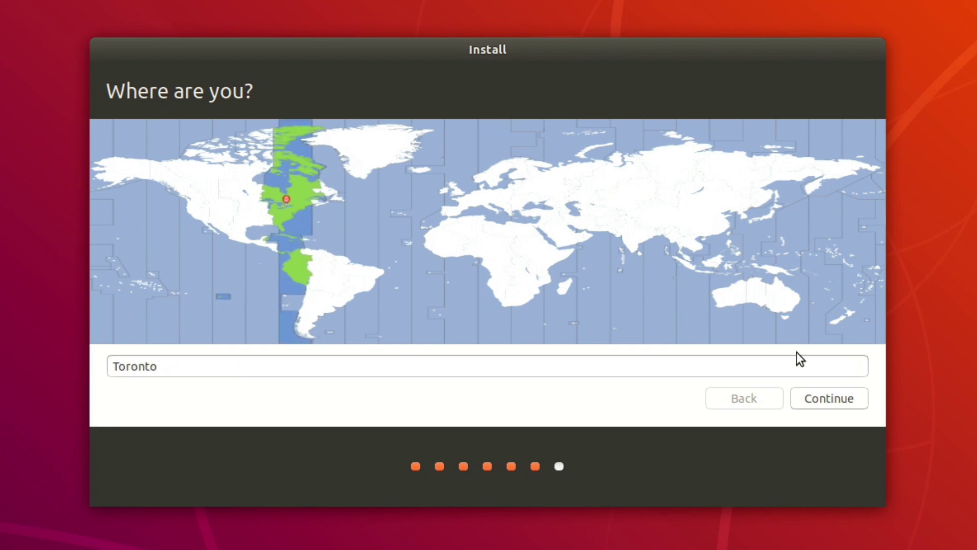
click(856, 405)
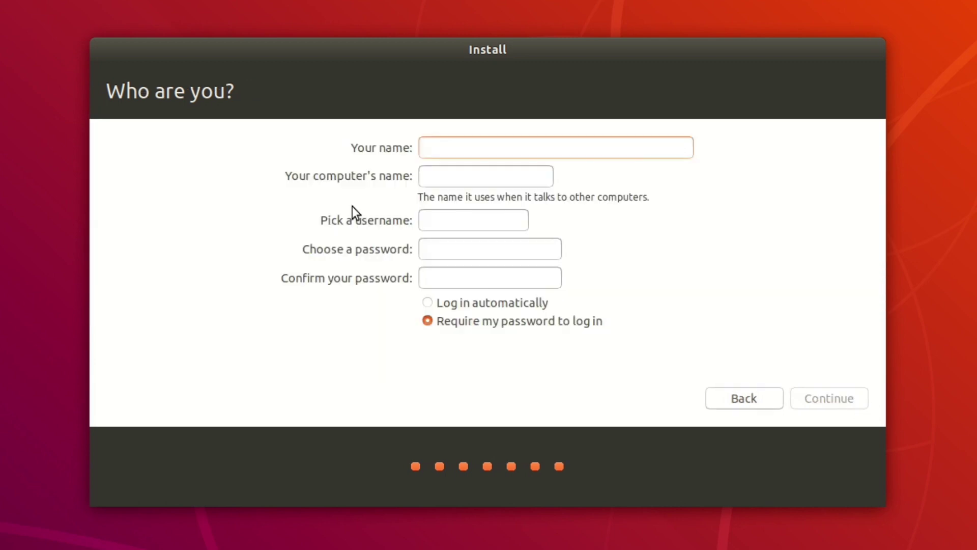
Step: Create the user account 'Toshiba' with a password, then restart once installation completes
text(Toshiba)
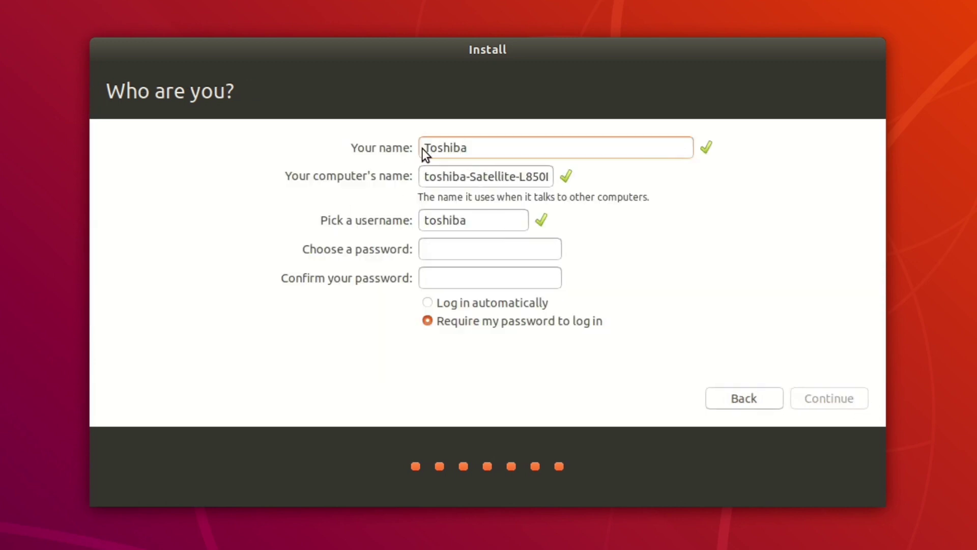
key(Tab)
key(Tab)
key(Tab)
text(123)
key(Tab)
text(123)
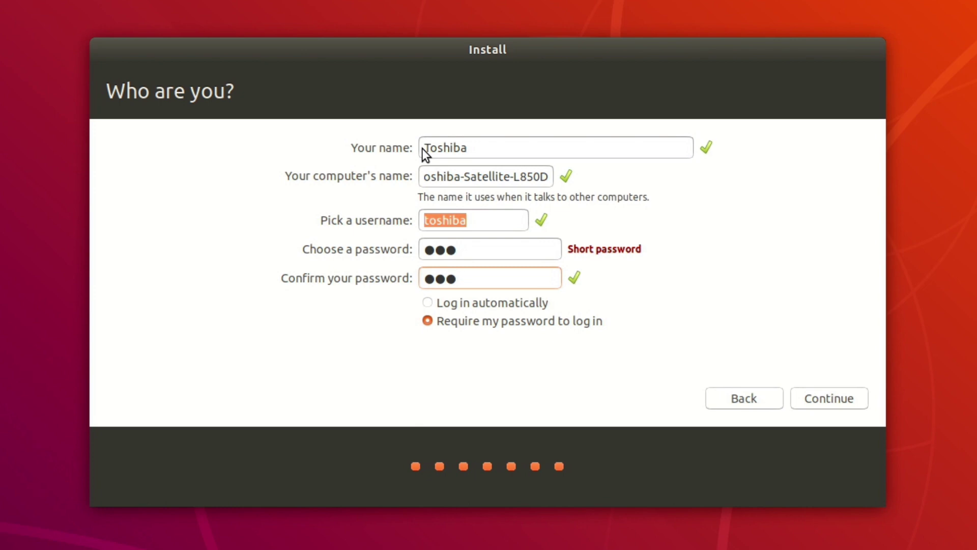
click(829, 401)
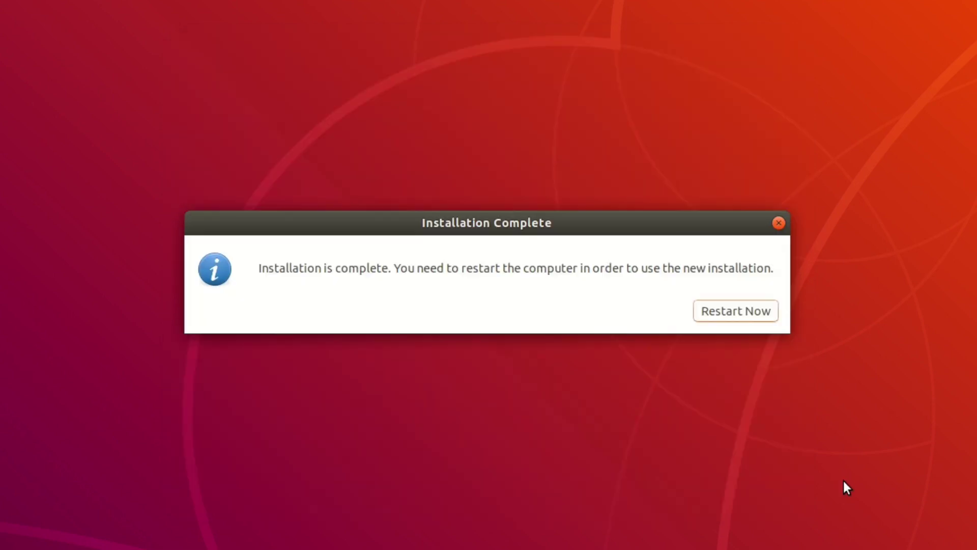
click(708, 312)
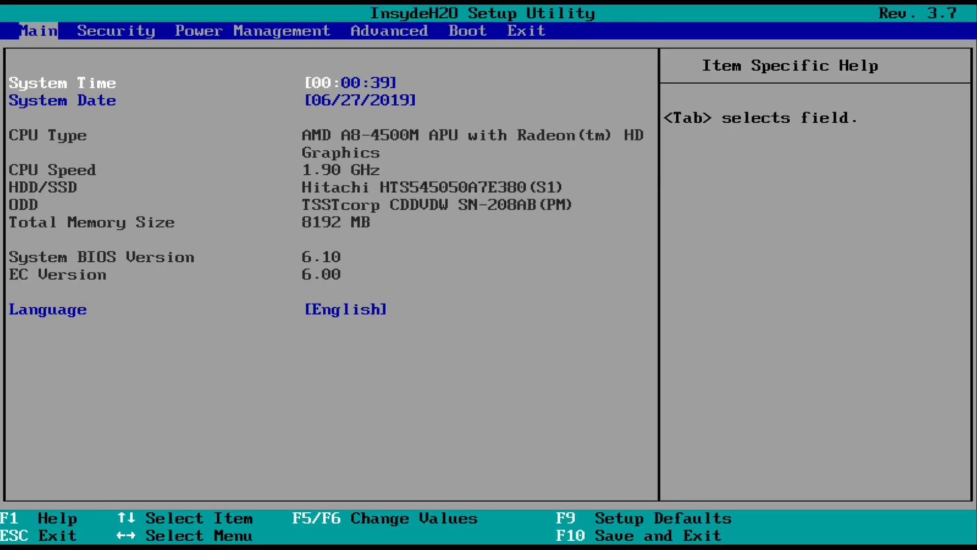
Step: Move the USB drive below the HDD/SSD in boot priority and exit saving changes
key(Right)
key(Right)
key(Right)
key(Right)
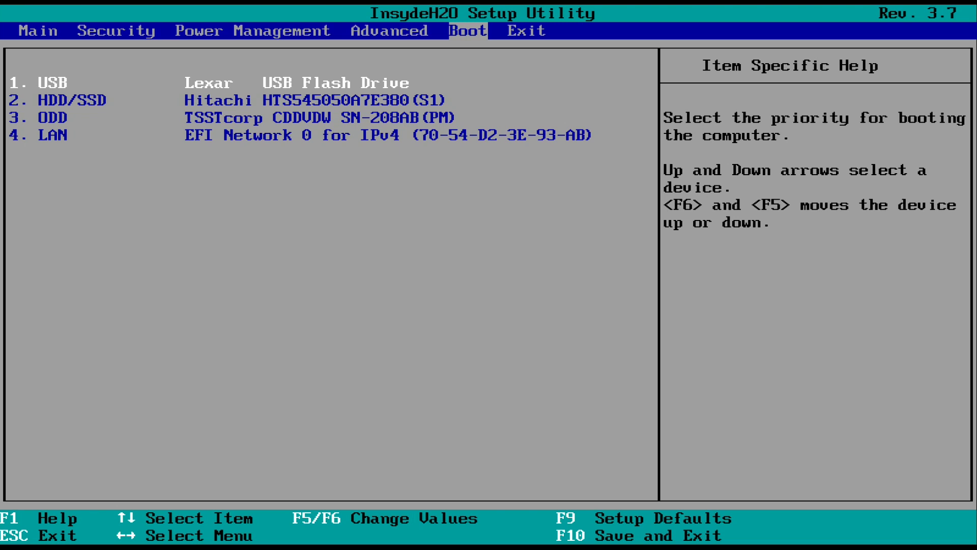
key(F5)
key(Right)
key(Return)
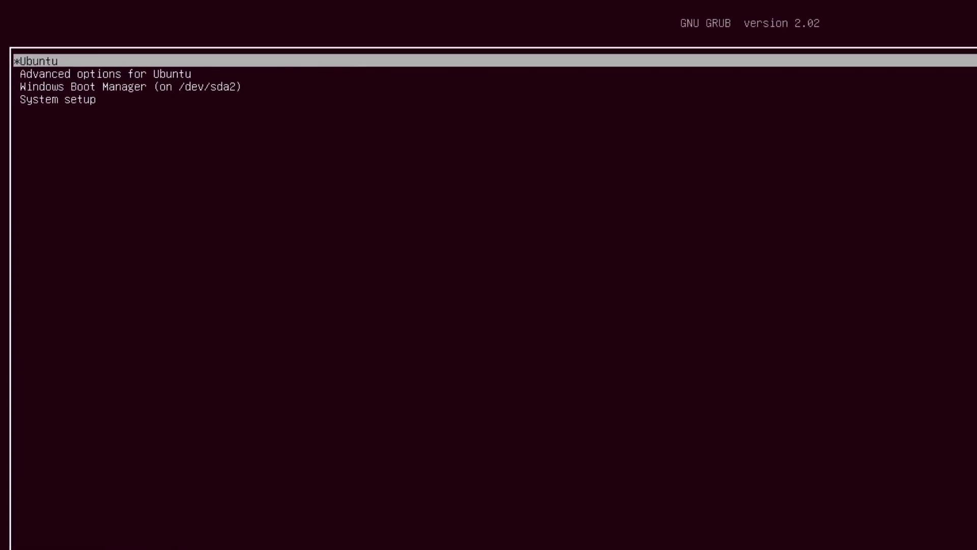
key(Down)
key(Down)
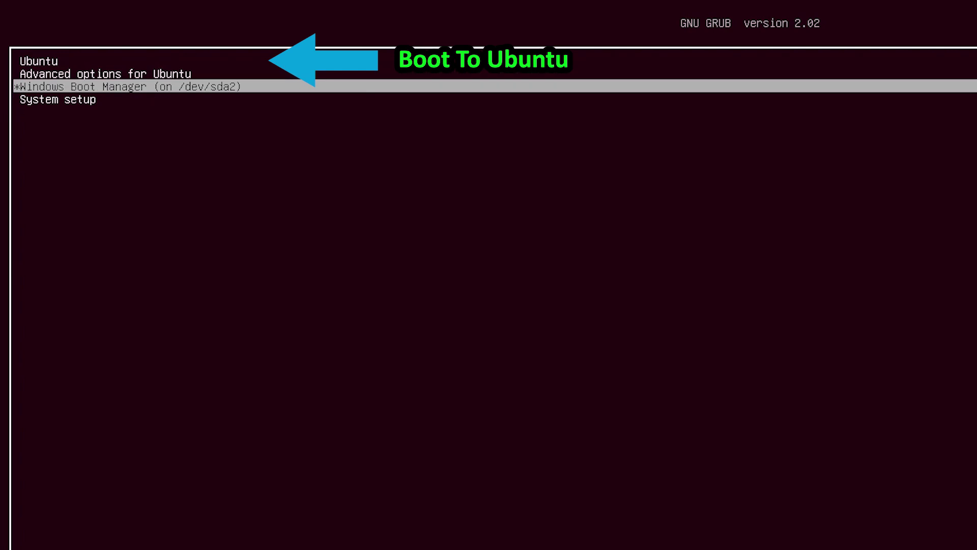
key(Up)
key(Up)
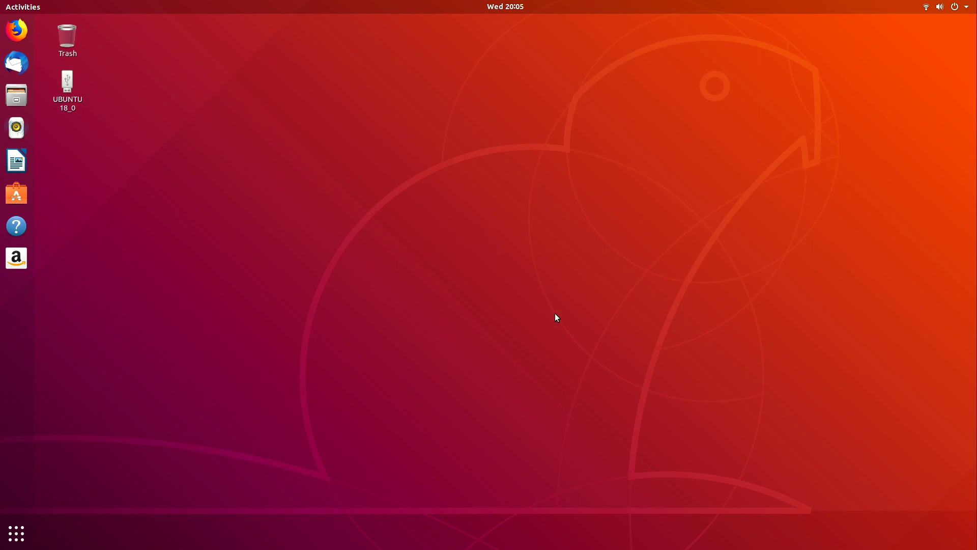
Step: Eject the UBUNTU 18_0 installer drive and bring up the top-right system menu
right_click(80, 95)
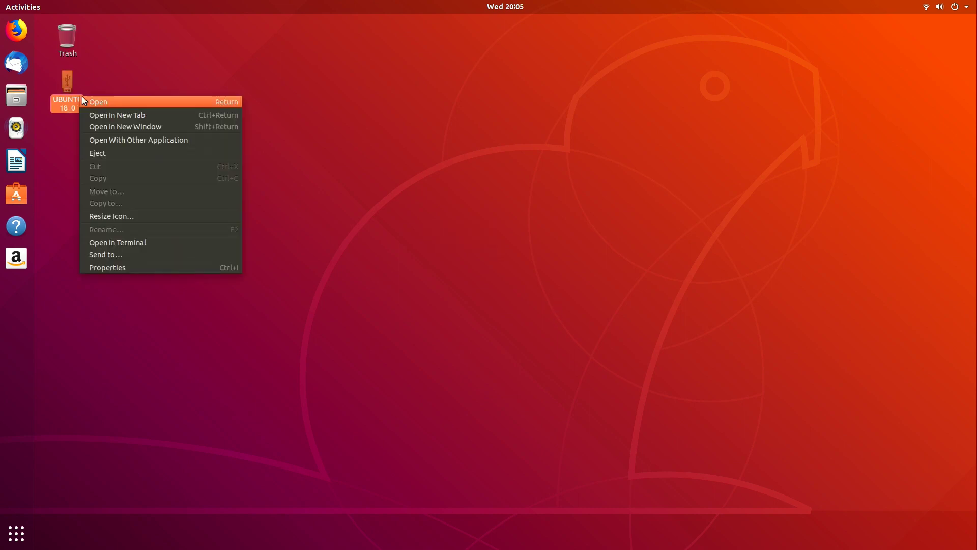
click(150, 153)
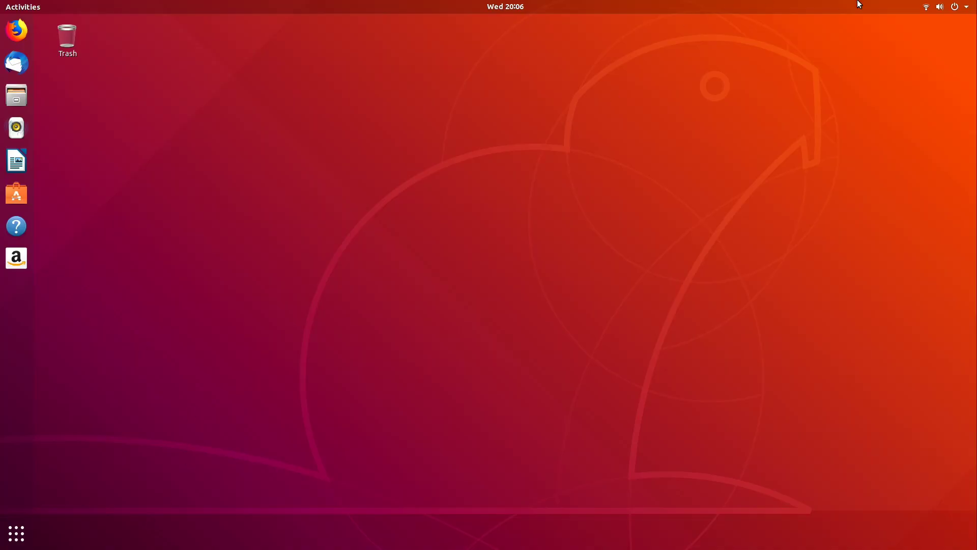
click(965, 13)
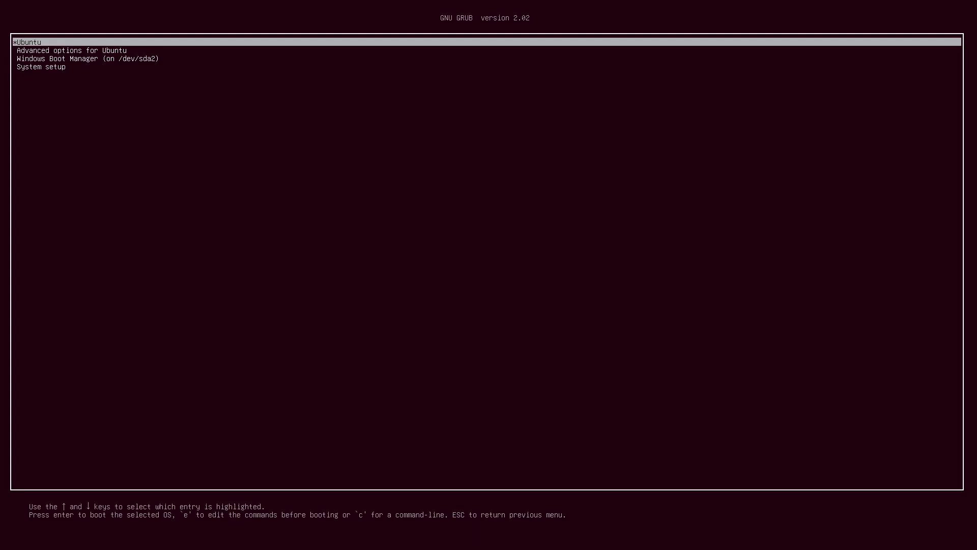
Step: Boot Windows Boot Manager from GRUB and sign in with the account password
key(Down)
key(Down)
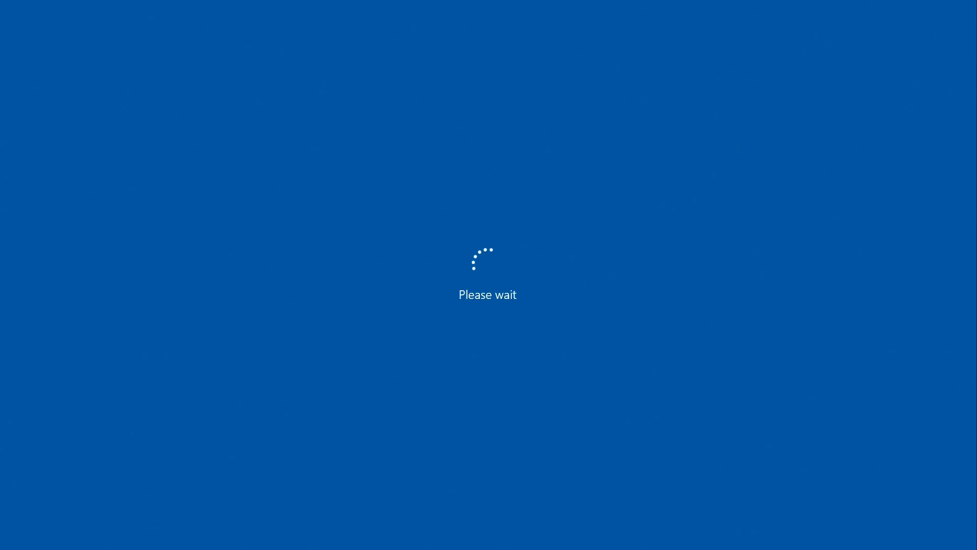
key(space)
text(****)
key(Return)
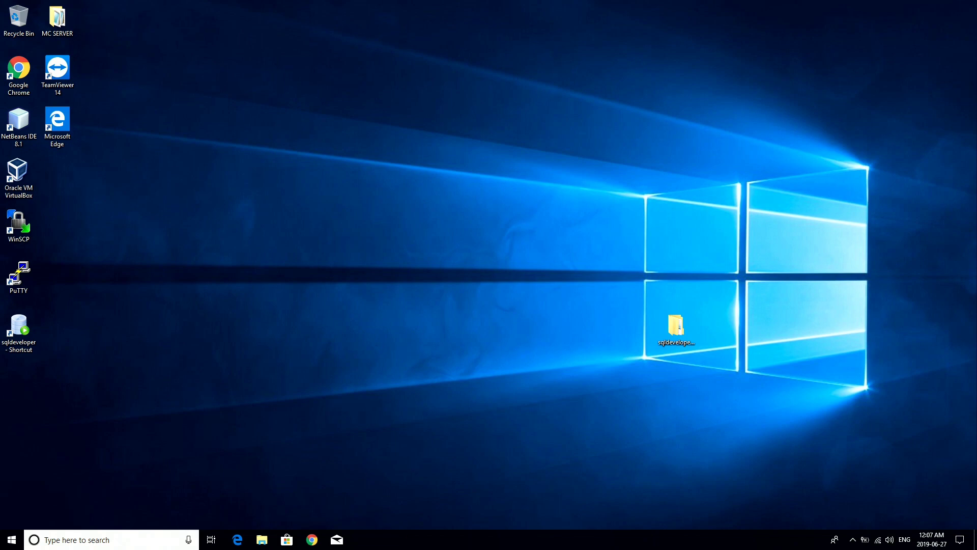
click(4, 543)
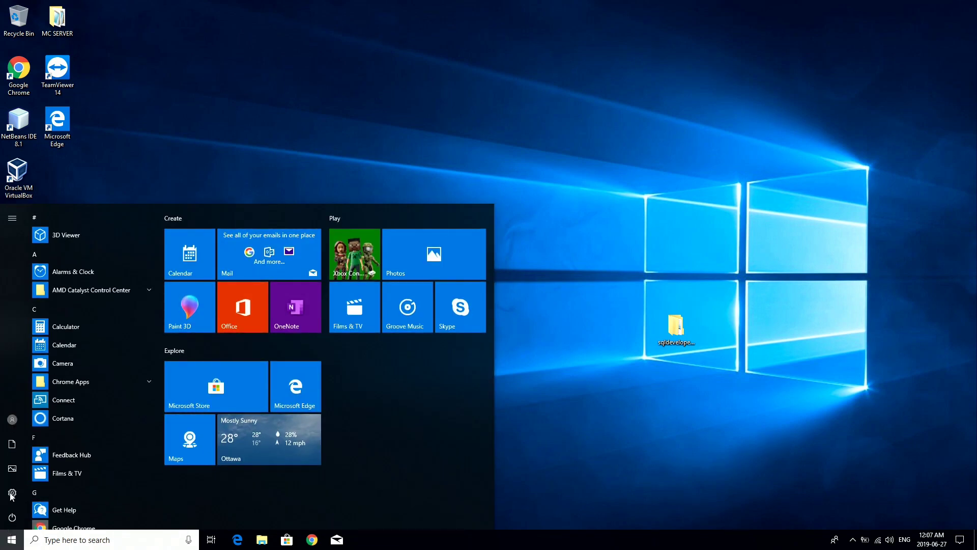
click(12, 496)
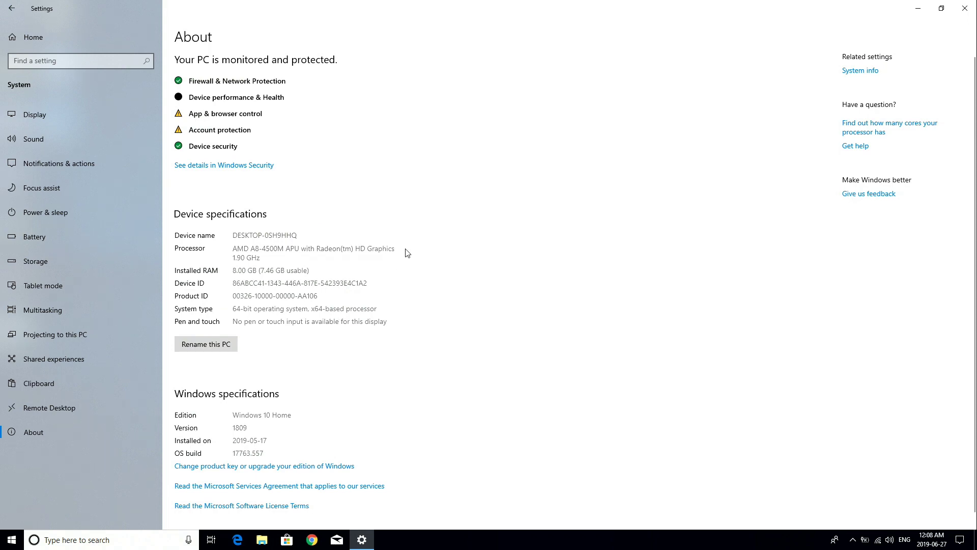
click(965, 8)
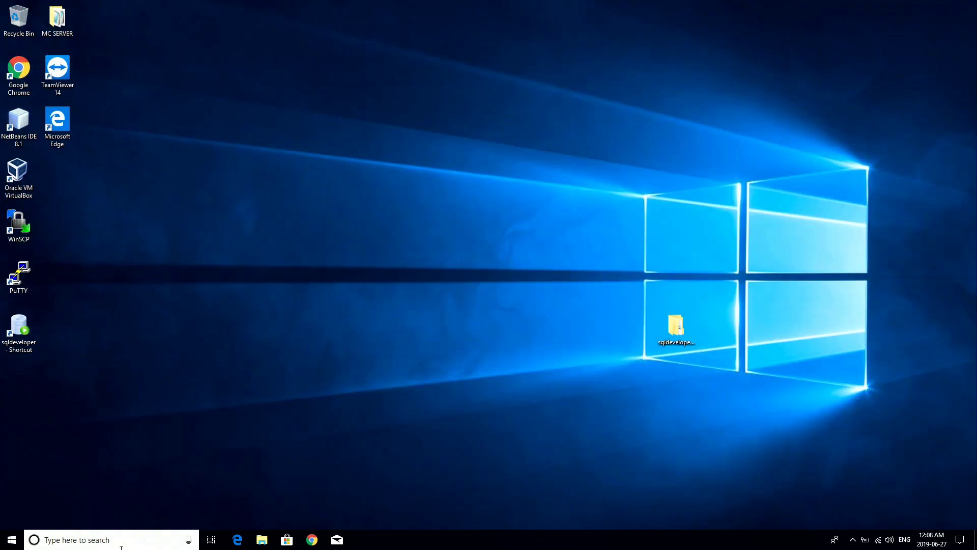